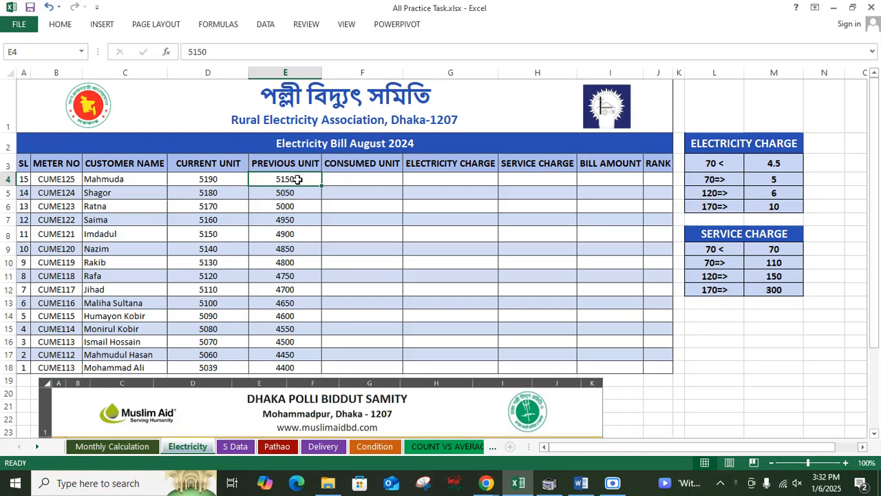
Step: Enter the formula =D4-E4 in the first Consumed Unit cell to subtract previous from current unit
{"action": "left_click", "coordinate": [227, 178]}
{"action": "left_click", "coordinate": [366, 179]}
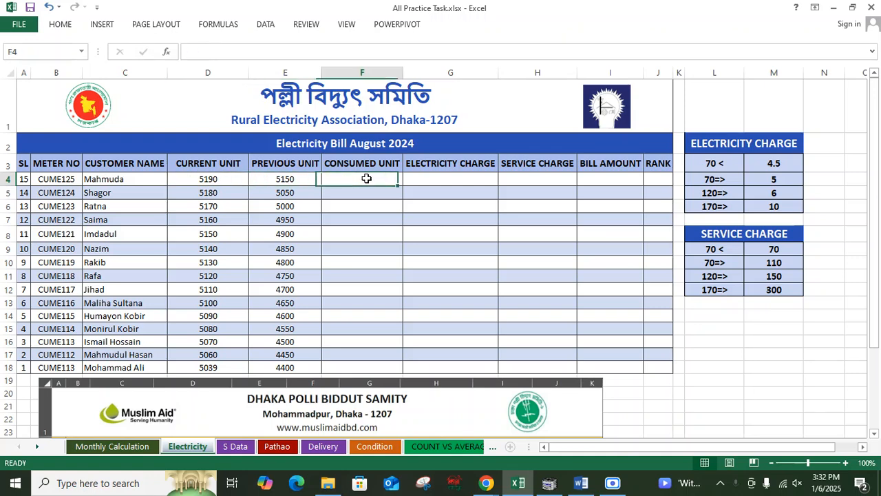
{"action": "type", "text": "="}
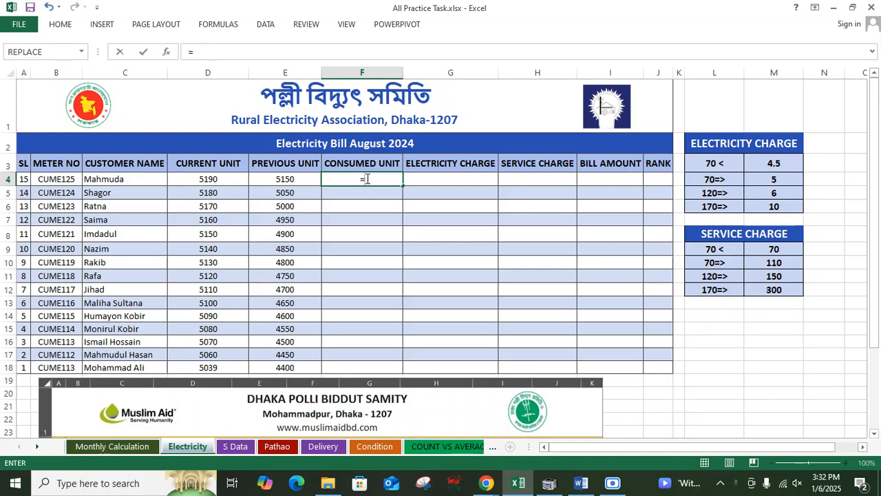
{"action": "left_click", "coordinate": [226, 177]}
{"action": "type", "text": "-"}
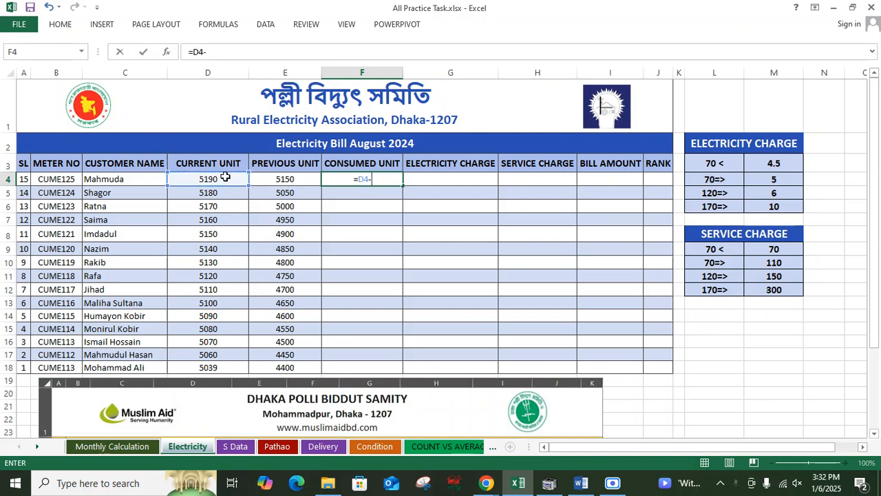
{"action": "left_click", "coordinate": [295, 178]}
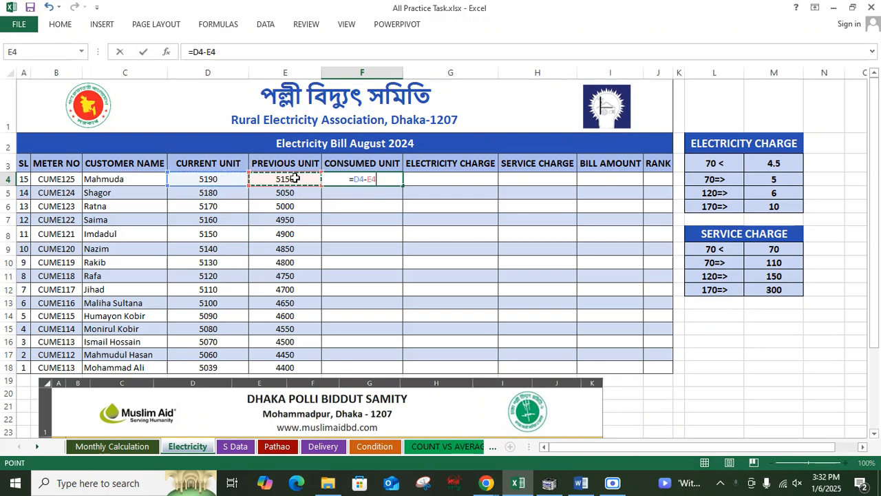
{"action": "key", "text": "Return"}
{"action": "left_click_drag", "start_coordinate": [356, 177], "coordinate": [360, 365]}
{"action": "left_click", "coordinate": [416, 177]}
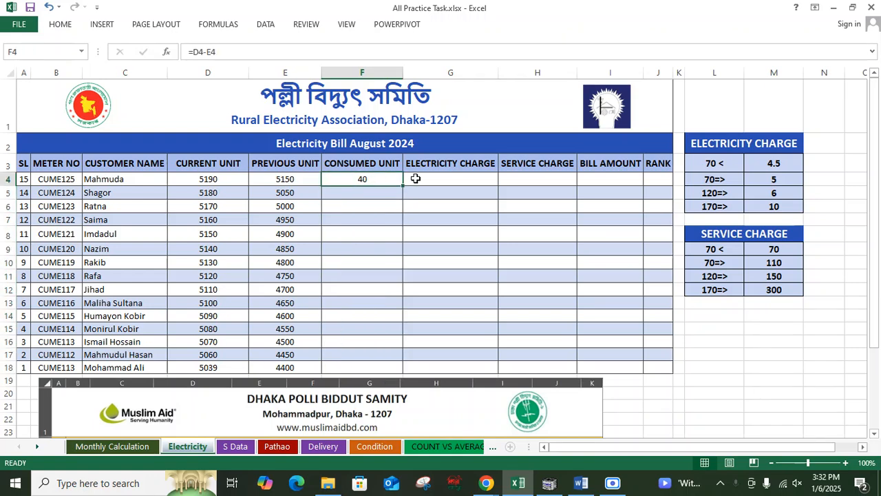
{"action": "type", "text": "="}
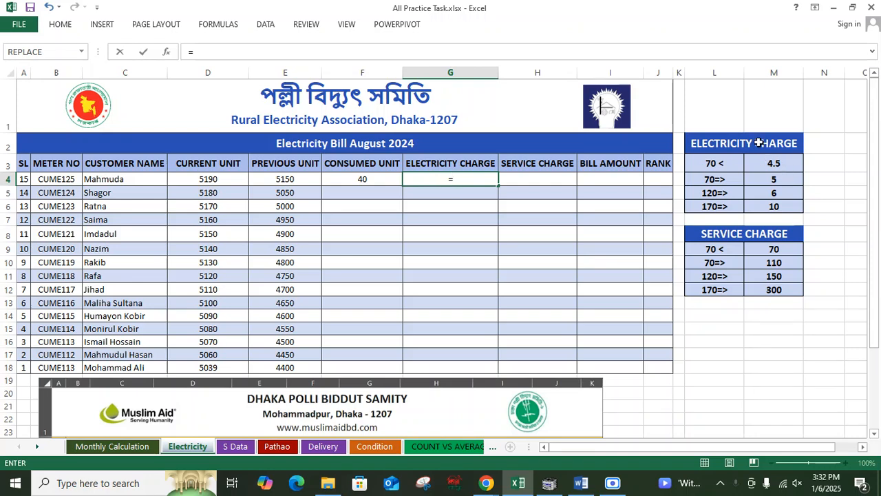
{"action": "key", "text": "Escape"}
Step: Review the Electricity Charge rate table's unit thresholds and per-unit rates
{"action": "left_click_drag", "start_coordinate": [758, 143], "coordinate": [757, 199]}
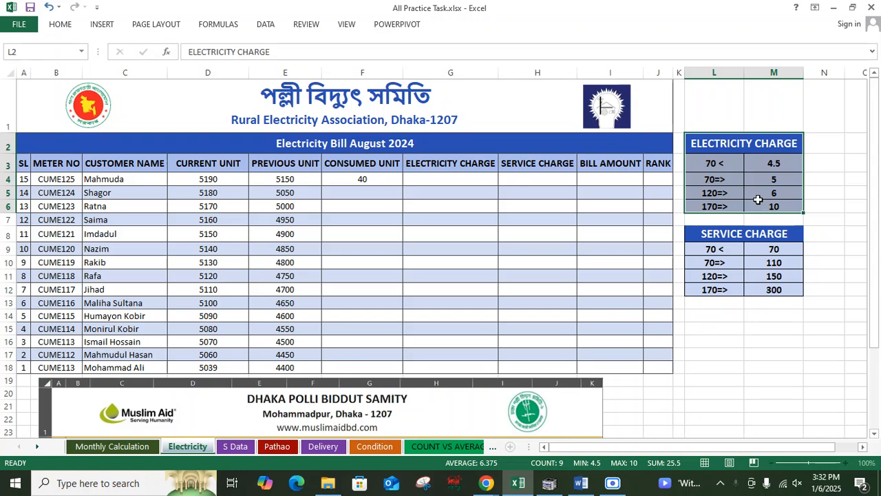
{"action": "left_click", "coordinate": [722, 164]}
{"action": "left_click", "coordinate": [772, 164]}
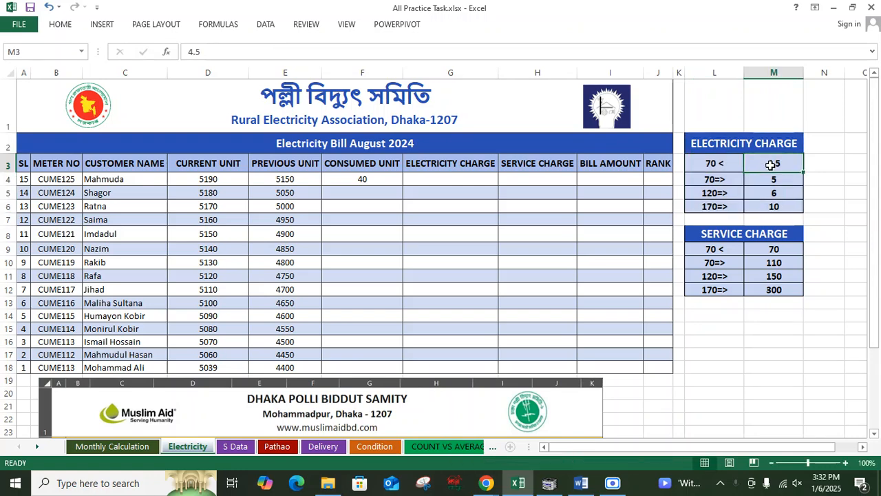
{"action": "left_click", "coordinate": [728, 181]}
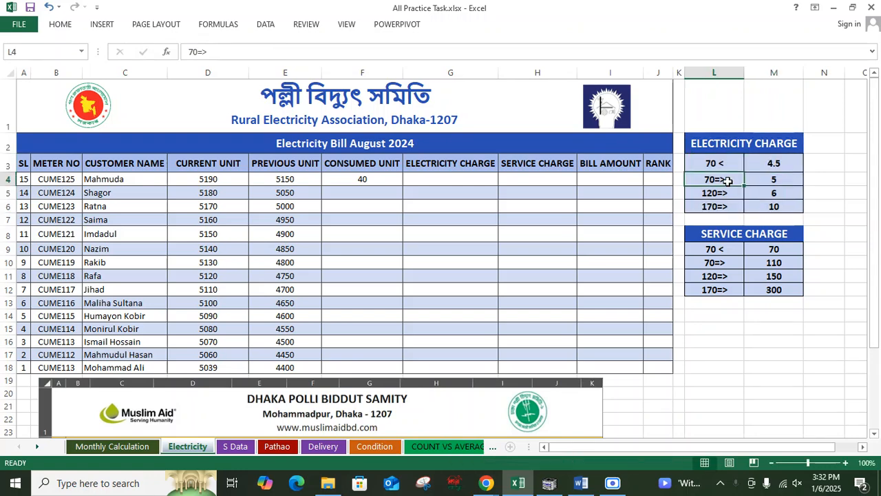
{"action": "left_click", "coordinate": [787, 180]}
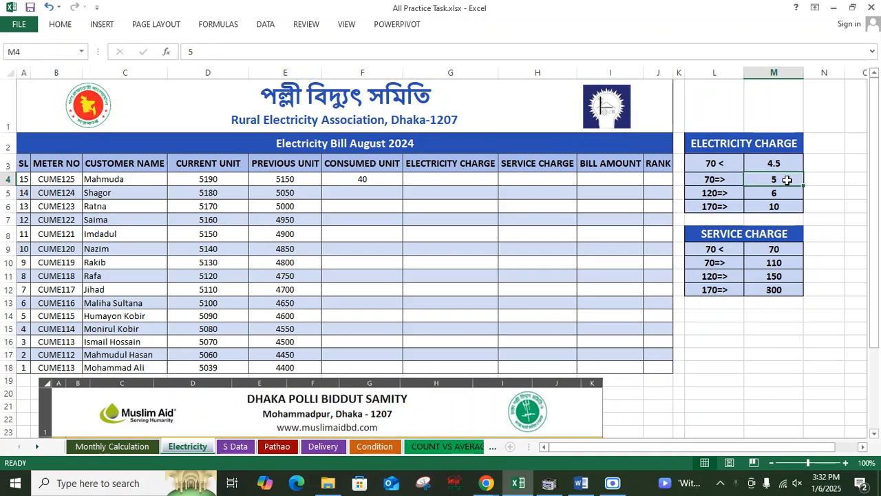
{"action": "left_click_drag", "start_coordinate": [767, 143], "coordinate": [771, 206]}
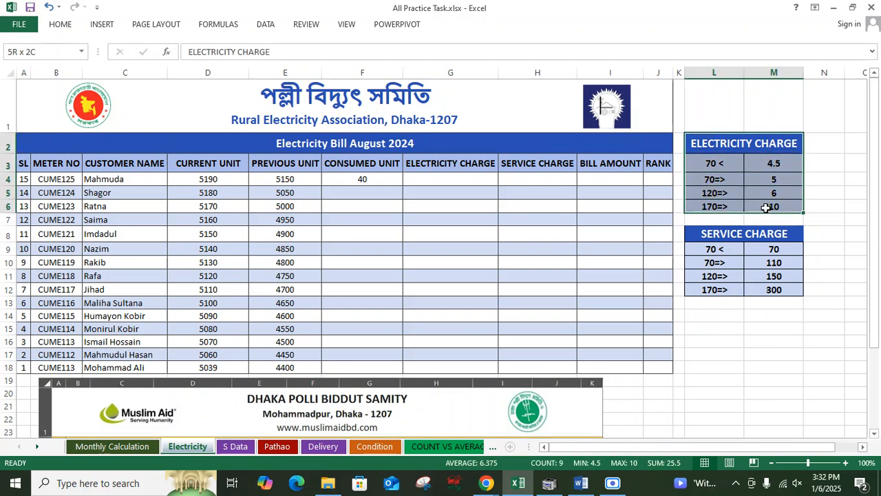
{"action": "left_click", "coordinate": [401, 190]}
{"action": "double_click", "coordinate": [438, 178]}
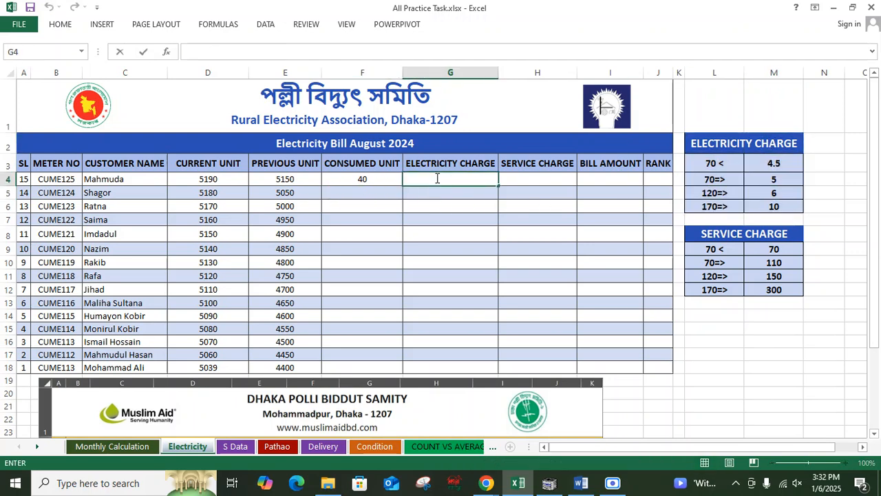
{"action": "type", "text": "=f"}
{"action": "key", "text": "BackSpace"}
{"action": "key", "text": "BackSpace"}
Step: Switch to Word and go through the parts of the nested IF electricity charge formula
{"action": "left_click", "coordinate": [581, 483]}
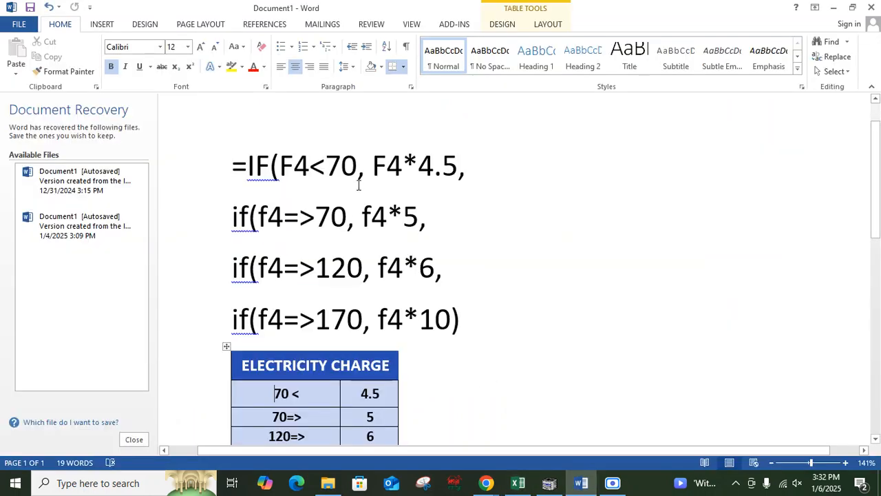
{"action": "left_click_drag", "start_coordinate": [251, 167], "coordinate": [281, 168]}
{"action": "left_click", "coordinate": [307, 165]}
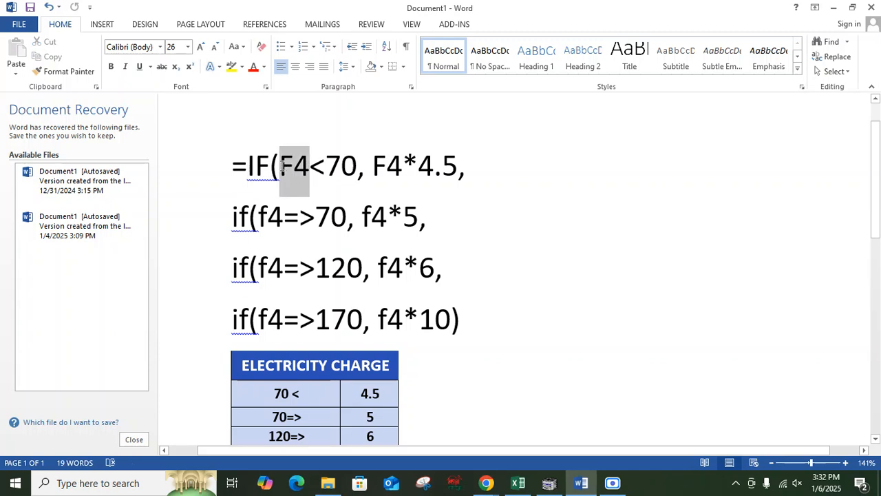
{"action": "left_click", "coordinate": [281, 168]}
{"action": "left_click_drag", "start_coordinate": [358, 167], "coordinate": [326, 171]}
{"action": "left_click", "coordinate": [310, 167]}
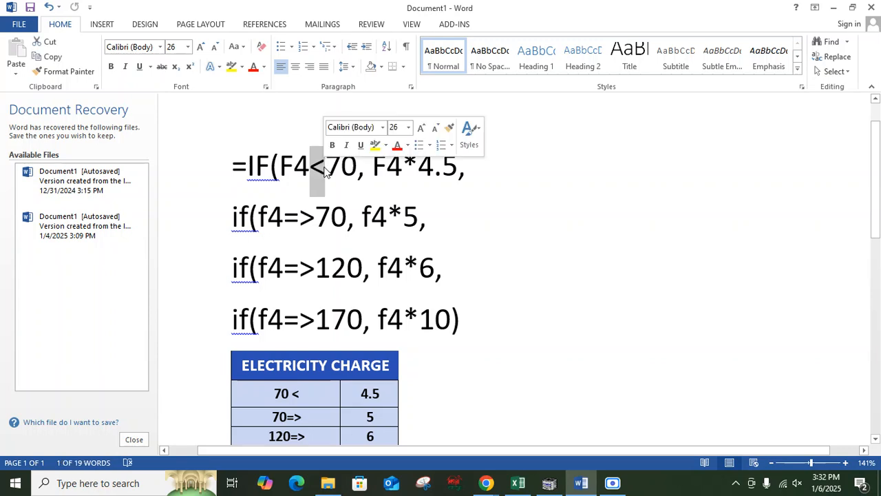
{"action": "left_click", "coordinate": [312, 167]}
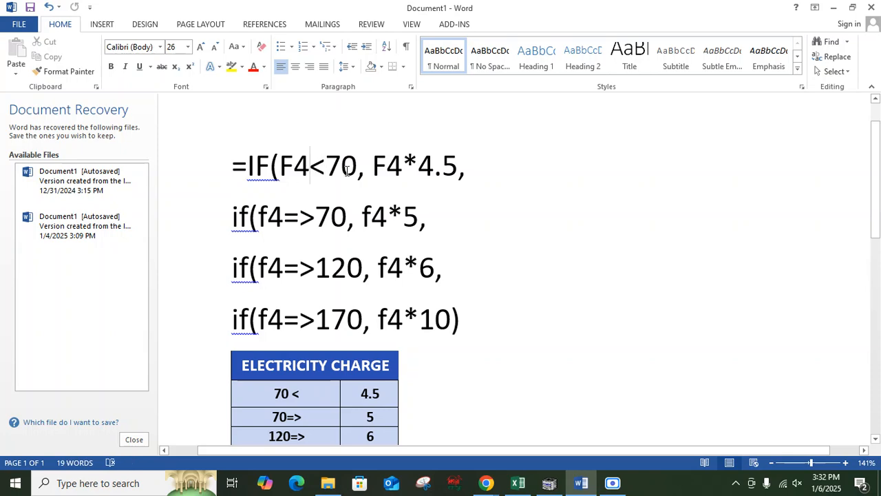
{"action": "left_click_drag", "start_coordinate": [358, 171], "coordinate": [280, 171]}
{"action": "left_click", "coordinate": [402, 172]}
{"action": "left_click_drag", "start_coordinate": [373, 173], "coordinate": [458, 172]}
{"action": "left_click", "coordinate": [419, 172]}
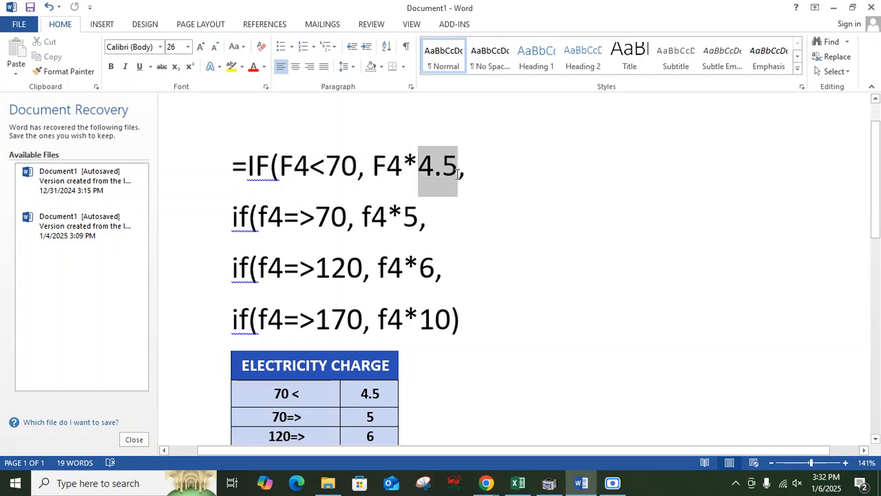
{"action": "left_click", "coordinate": [406, 215]}
{"action": "left_click_drag", "start_coordinate": [372, 172], "coordinate": [402, 170]}
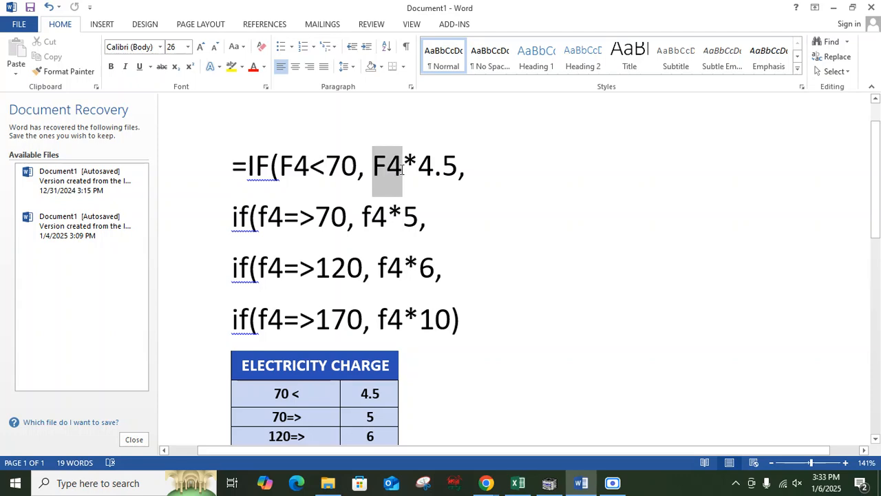
Step: Copy the first condition 'F4<70, F4*4.5' and paste it below the rate table
{"action": "key", "text": "alt+Tab"}
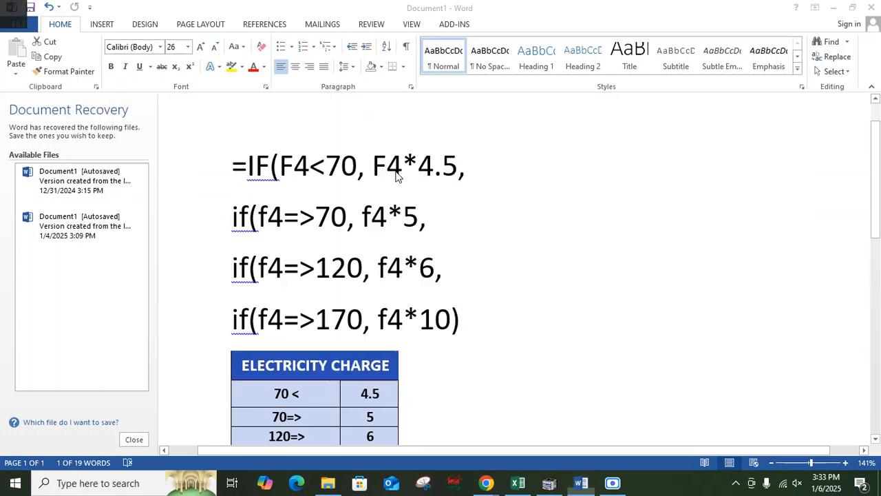
{"action": "key", "text": "alt+Tab"}
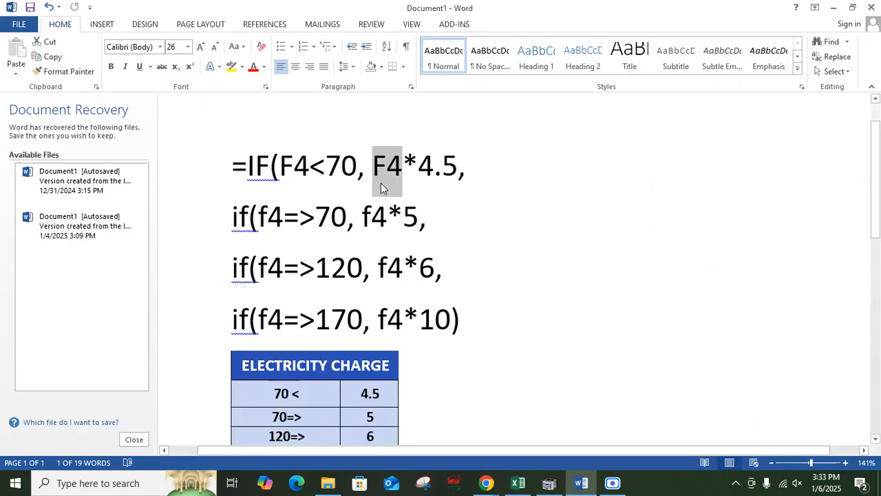
{"action": "left_click", "coordinate": [491, 173]}
{"action": "key", "text": "Return"}
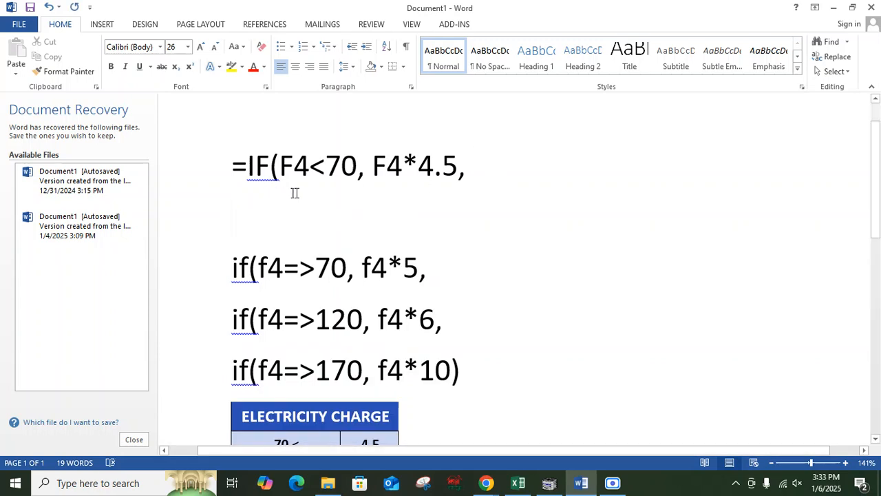
{"action": "left_click_drag", "start_coordinate": [279, 167], "coordinate": [460, 169]}
{"action": "key", "text": "ctrl+c"}
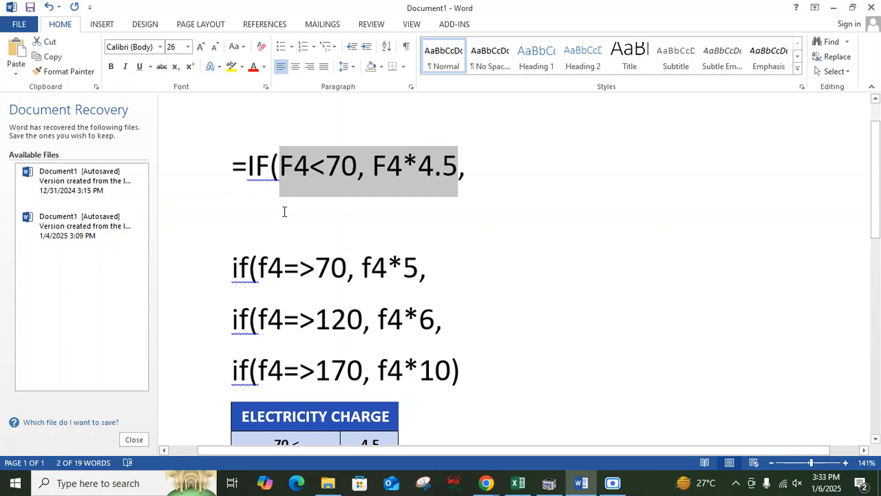
{"action": "left_click", "coordinate": [263, 229]}
{"action": "key", "text": "BackSpace"}
{"action": "scroll", "coordinate": [445, 266], "scroll_direction": "down", "scroll_amount": 3}
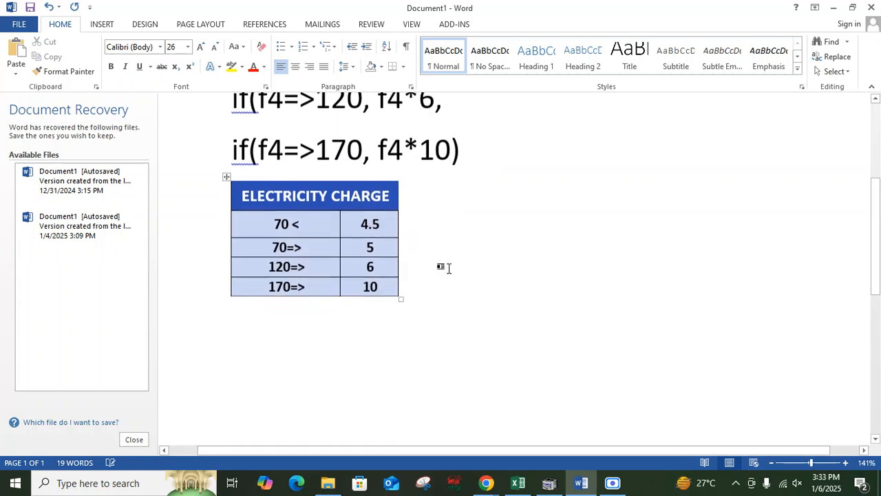
{"action": "left_click", "coordinate": [413, 364]}
{"action": "key", "text": "ctrl+v"}
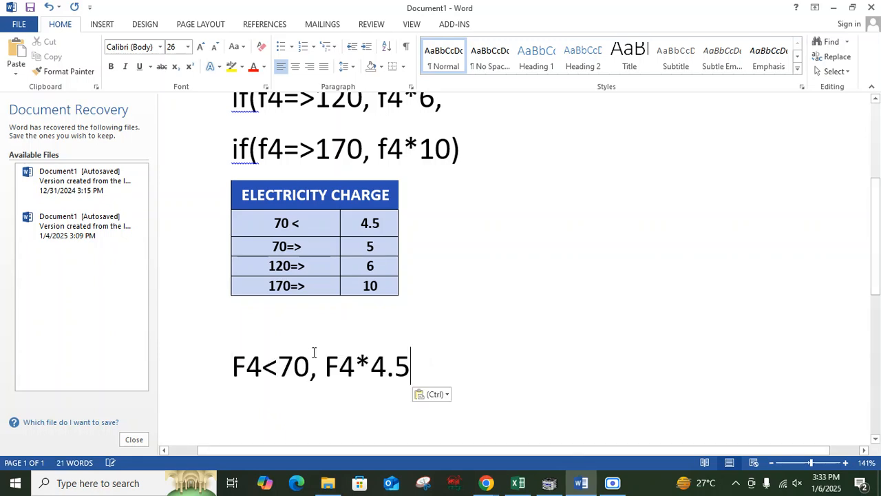
Step: In the pasted condition, replace both F4 references with 40
{"action": "key", "text": "BackSpace"}
{"action": "key", "text": "BackSpace"}
{"action": "type", "text": "40"}
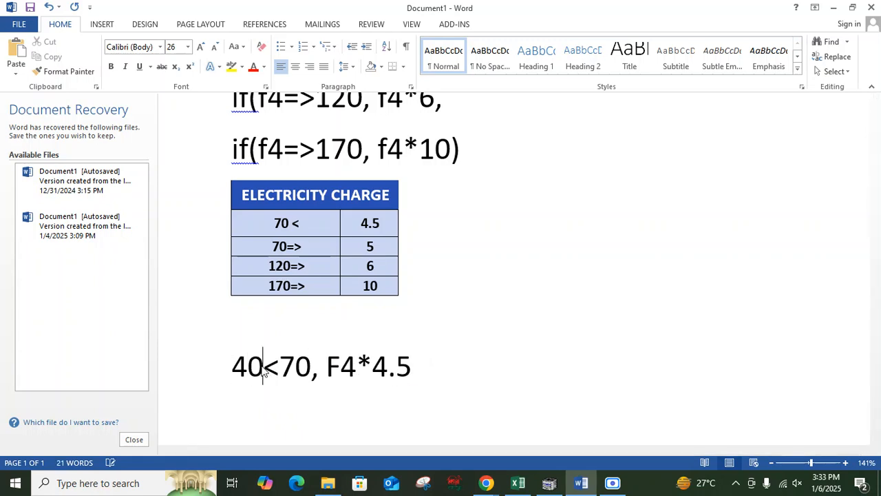
{"action": "mouse_move", "coordinate": [359, 370]}
{"action": "left_mouse_down"}
{"action": "mouse_move", "coordinate": [285, 370]}
{"action": "mouse_move", "coordinate": [359, 369]}
{"action": "left_mouse_up"}
{"action": "type", "text": "40"}
{"action": "left_click", "coordinate": [218, 374]}
{"action": "left_click", "coordinate": [259, 367]}
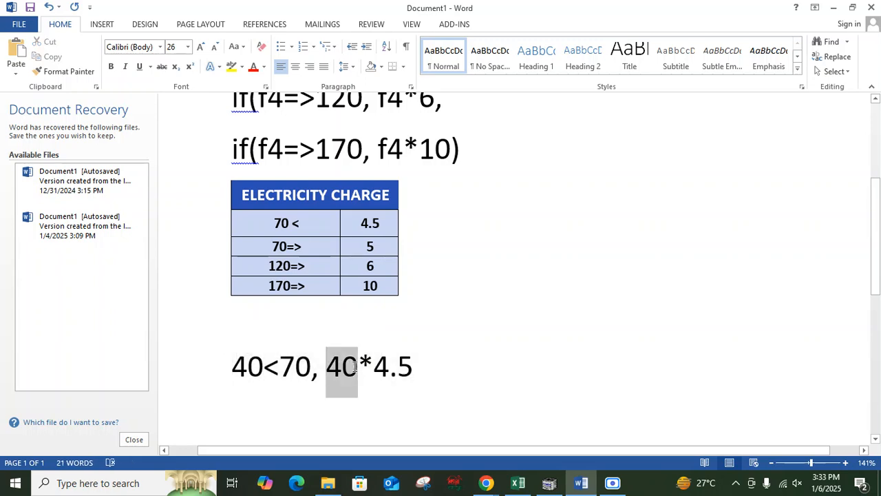
Step: Review each nested IF condition and rate in the formula against the rate table
{"action": "left_click_drag", "start_coordinate": [427, 376], "coordinate": [329, 373]}
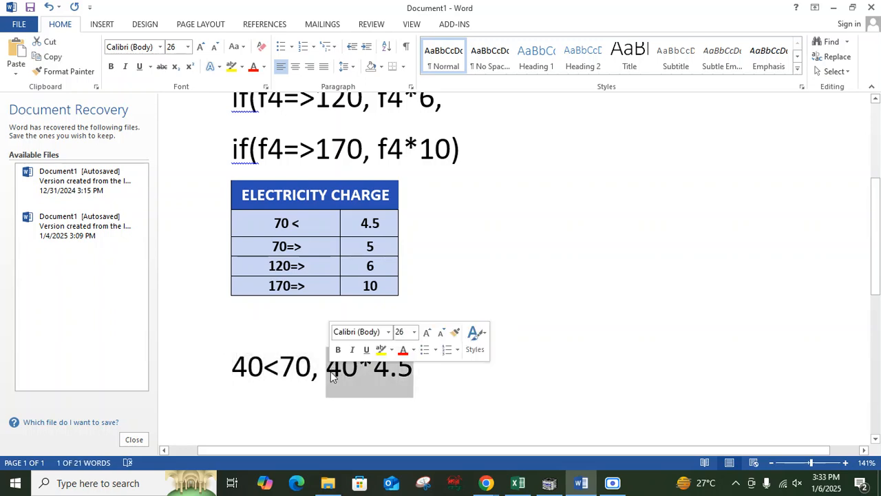
{"action": "scroll", "coordinate": [424, 368], "scroll_direction": "up", "scroll_amount": 3}
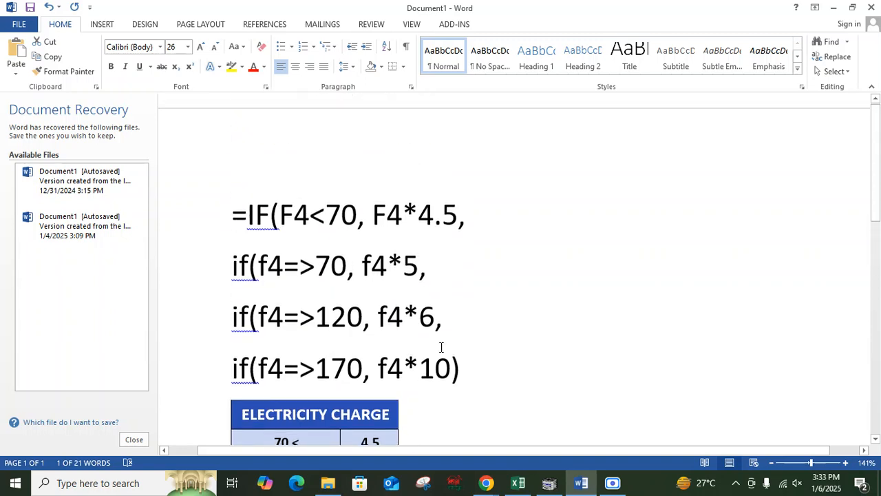
{"action": "scroll", "coordinate": [480, 224], "scroll_direction": "down", "scroll_amount": 1}
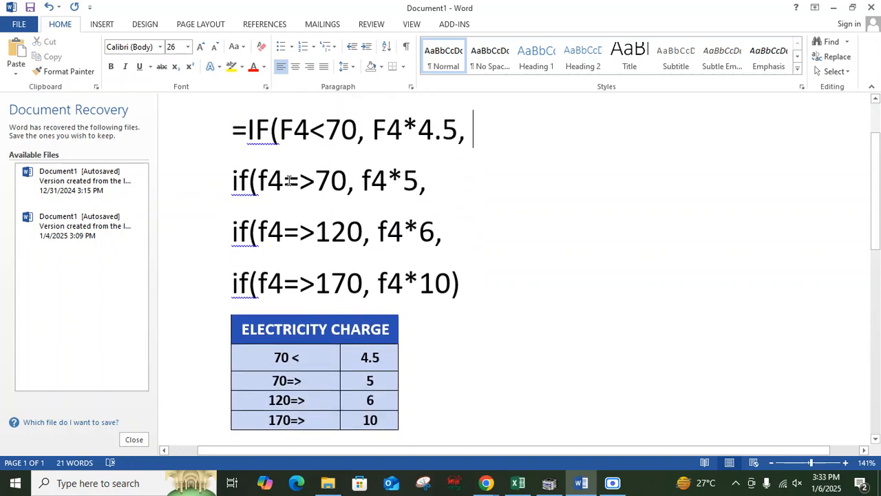
{"action": "left_click", "coordinate": [316, 182]}
{"action": "left_click_drag", "start_coordinate": [314, 182], "coordinate": [256, 184]}
{"action": "left_click", "coordinate": [319, 186]}
{"action": "left_click", "coordinate": [299, 183]}
{"action": "left_click_drag", "start_coordinate": [362, 181], "coordinate": [418, 192]}
{"action": "left_click", "coordinate": [283, 234]}
{"action": "left_click_drag", "start_coordinate": [363, 235], "coordinate": [315, 234]}
{"action": "left_click", "coordinate": [411, 232]}
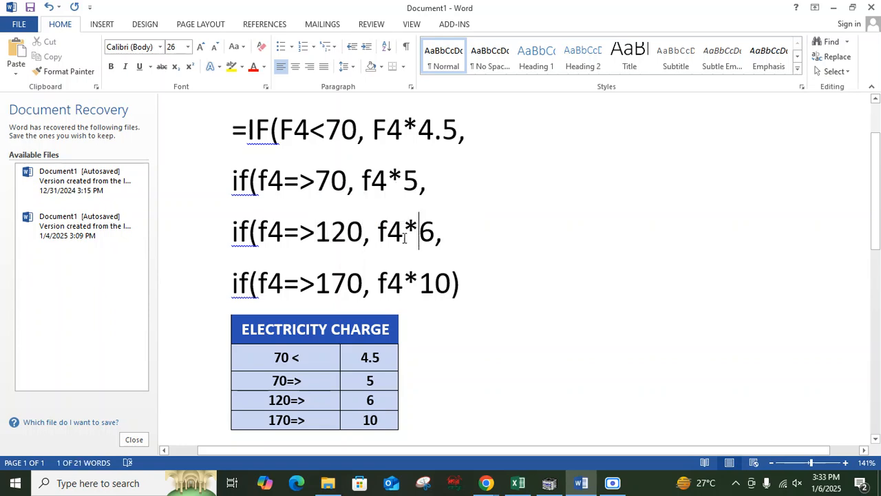
{"action": "left_click_drag", "start_coordinate": [378, 235], "coordinate": [430, 235]}
{"action": "left_click", "coordinate": [434, 234]}
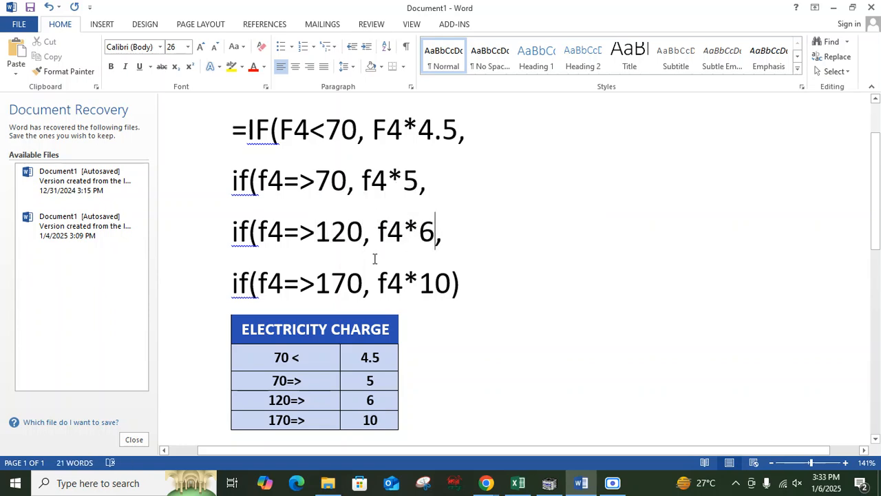
{"action": "left_click_drag", "start_coordinate": [317, 282], "coordinate": [363, 291]}
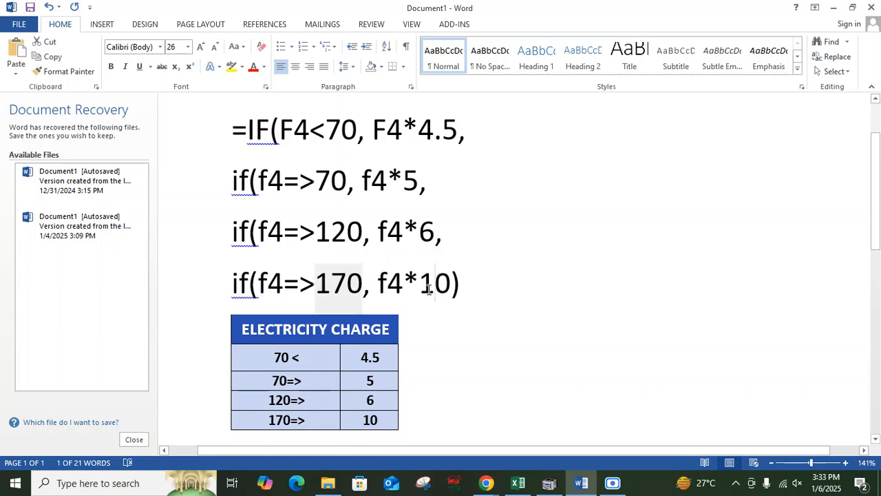
{"action": "left_click", "coordinate": [432, 288]}
{"action": "scroll", "coordinate": [406, 296], "scroll_direction": "down", "scroll_amount": 1}
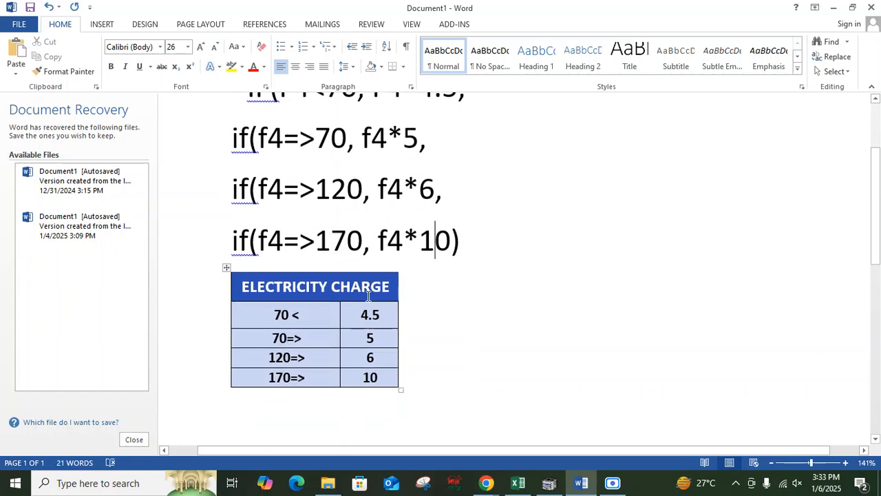
{"action": "left_click", "coordinate": [357, 288]}
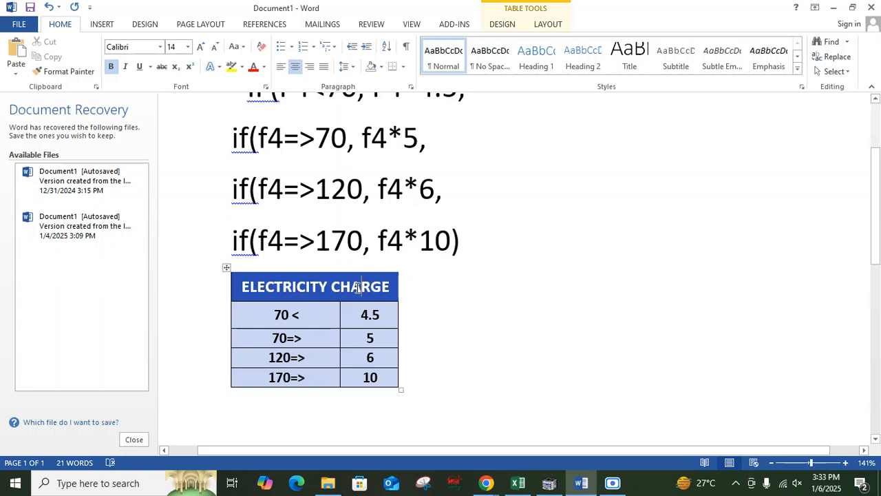
{"action": "scroll", "coordinate": [469, 294], "scroll_direction": "up", "scroll_amount": 3}
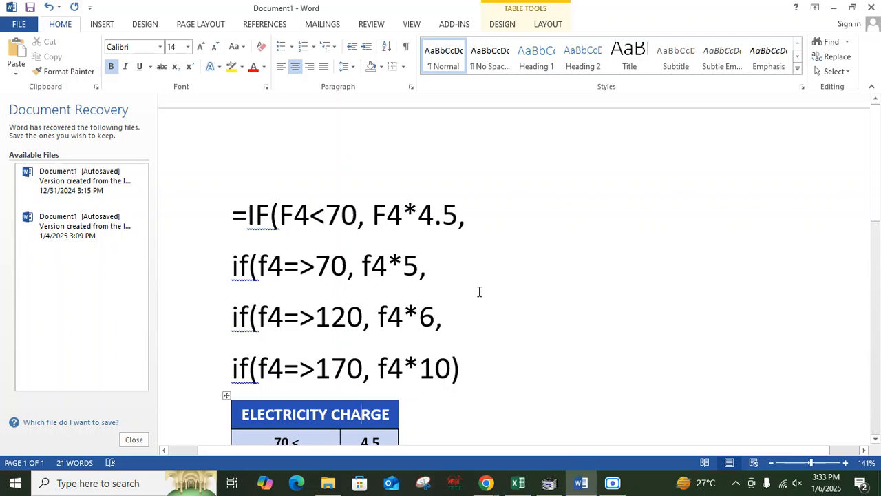
Step: Select and inspect each condition line of the nested IF formula in the document, one by one
{"action": "scroll", "coordinate": [480, 288], "scroll_direction": "down", "scroll_amount": 1}
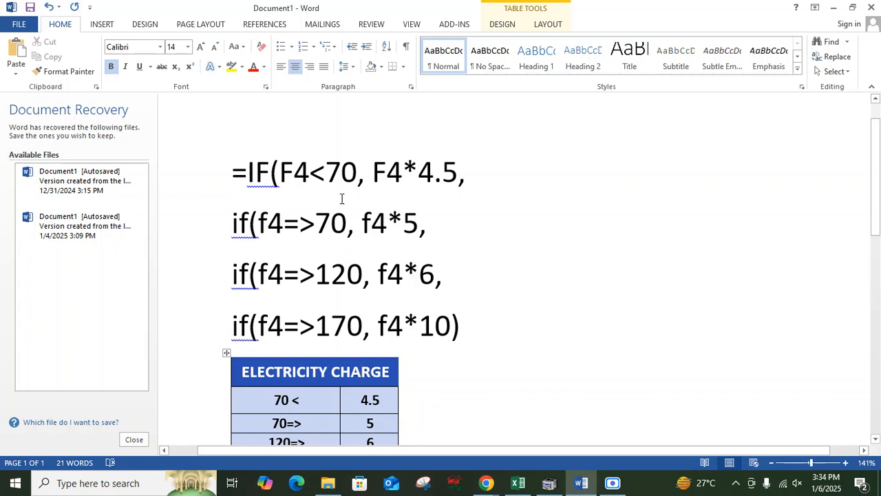
{"action": "left_click_drag", "start_coordinate": [464, 180], "coordinate": [230, 173]}
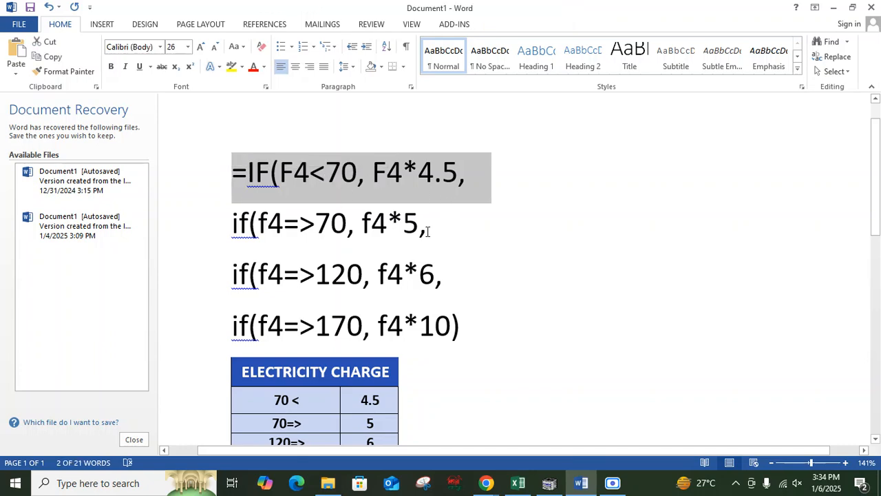
{"action": "left_click_drag", "start_coordinate": [441, 228], "coordinate": [202, 230]}
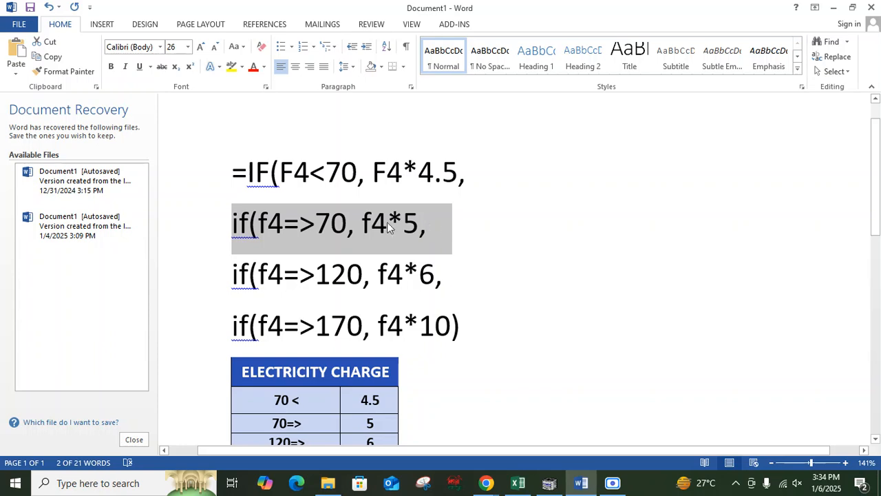
{"action": "left_click", "coordinate": [281, 230]}
{"action": "double_click", "coordinate": [281, 230]}
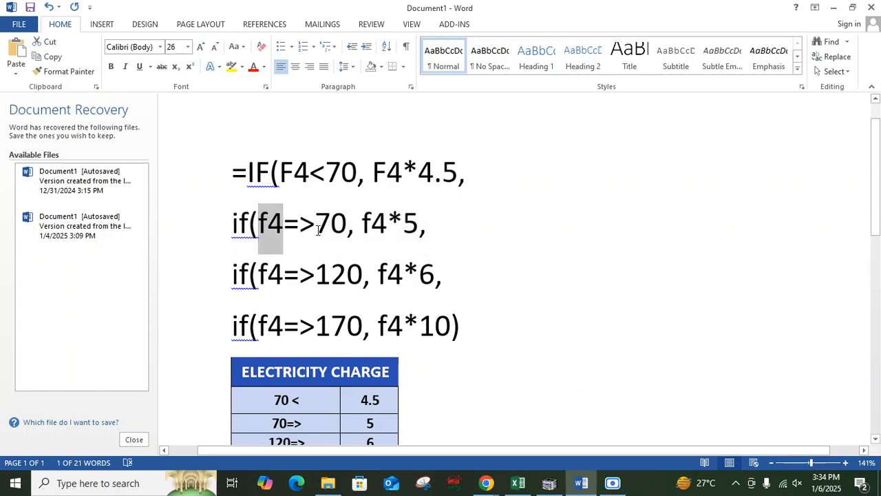
{"action": "left_click", "coordinate": [316, 228]}
{"action": "double_click", "coordinate": [328, 229]}
{"action": "left_click", "coordinate": [260, 229]}
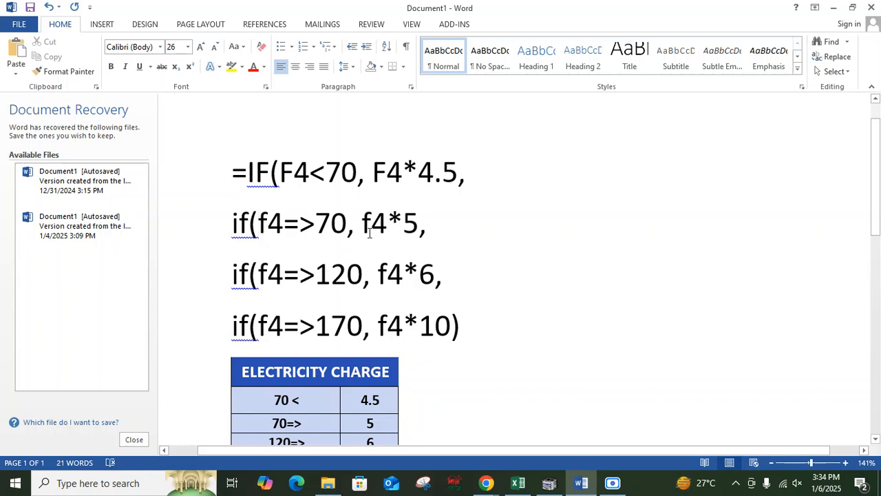
{"action": "double_click", "coordinate": [410, 224]}
{"action": "left_click", "coordinate": [475, 233]}
{"action": "left_click", "coordinate": [316, 329]}
{"action": "double_click", "coordinate": [347, 329]}
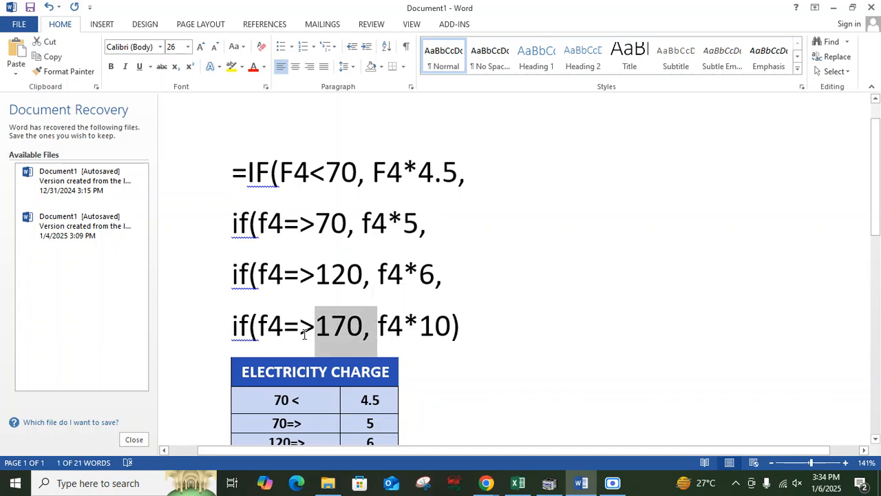
{"action": "key", "text": "End"}
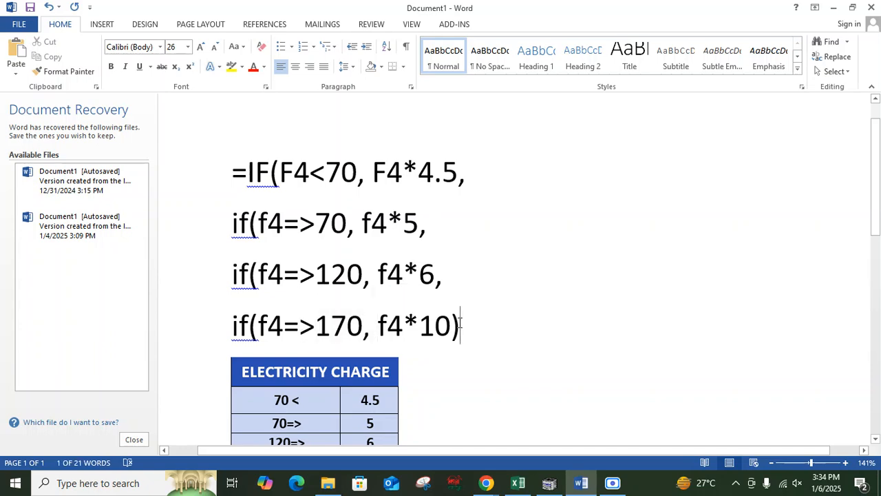
{"action": "left_click_drag", "start_coordinate": [230, 330], "coordinate": [479, 330]}
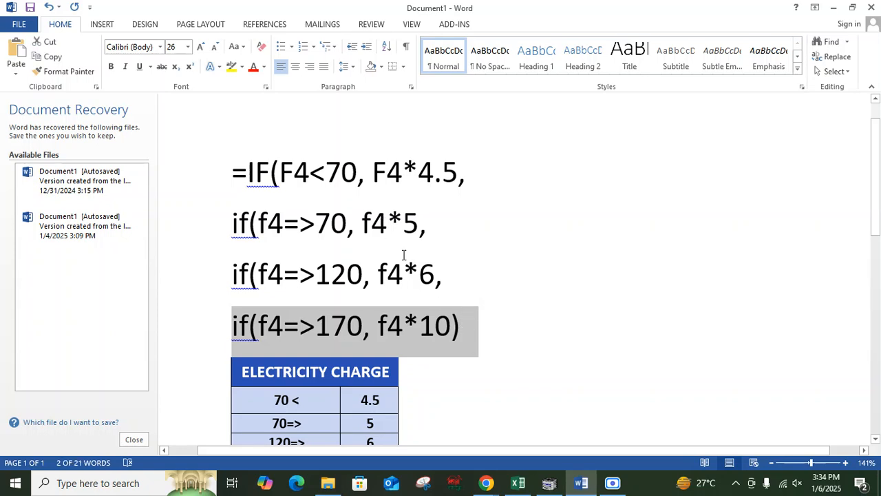
{"action": "left_click", "coordinate": [460, 328]}
{"action": "left_click_drag", "start_coordinate": [232, 327], "coordinate": [453, 326]}
{"action": "key", "text": "ctrl+c"}
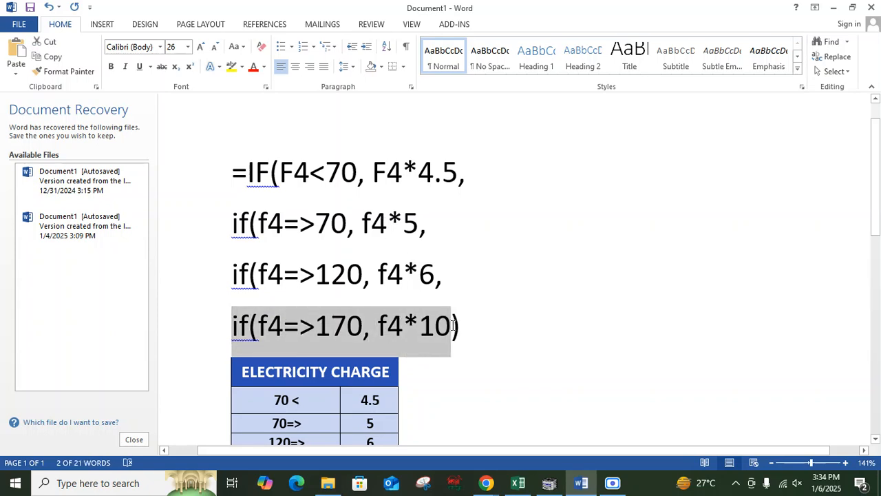
Step: Move the equals sign onto its own line and paste the 'if(f4=>170, f4*10' condition beneath it
{"action": "left_click", "coordinate": [248, 174]}
{"action": "key", "text": "Return"}
{"action": "left_click", "coordinate": [248, 177]}
{"action": "key", "text": "Return"}
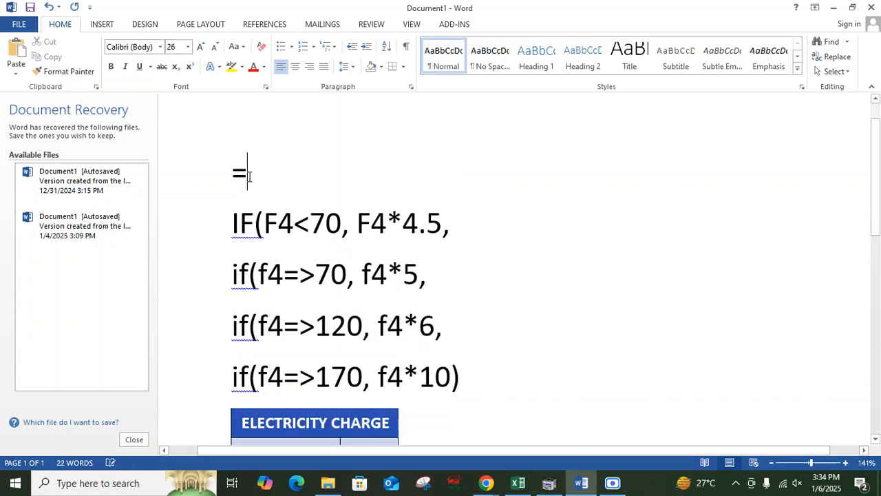
{"action": "key", "text": "ctrl+v"}
Step: Copy the 'if(f4=>120, f4*6,' condition onto a new line under the 170 condition
{"action": "scroll", "coordinate": [413, 189], "scroll_direction": "down", "scroll_amount": 3}
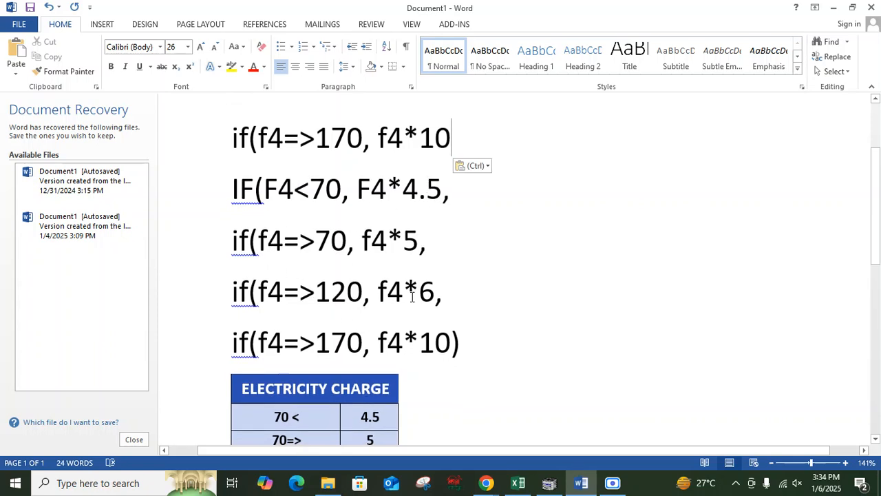
{"action": "left_click_drag", "start_coordinate": [451, 297], "coordinate": [233, 297]}
{"action": "key", "text": "ctrl+c"}
{"action": "scroll", "coordinate": [339, 277], "scroll_direction": "up", "scroll_amount": 1}
{"action": "scroll", "coordinate": [339, 277], "scroll_direction": "up", "scroll_amount": 1}
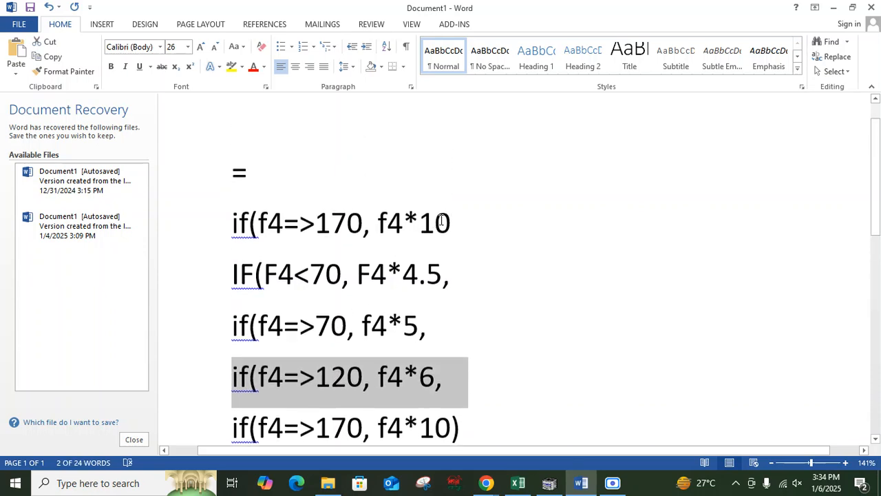
{"action": "left_click", "coordinate": [484, 218]}
{"action": "key", "text": "Return"}
{"action": "key", "text": "ctrl+v"}
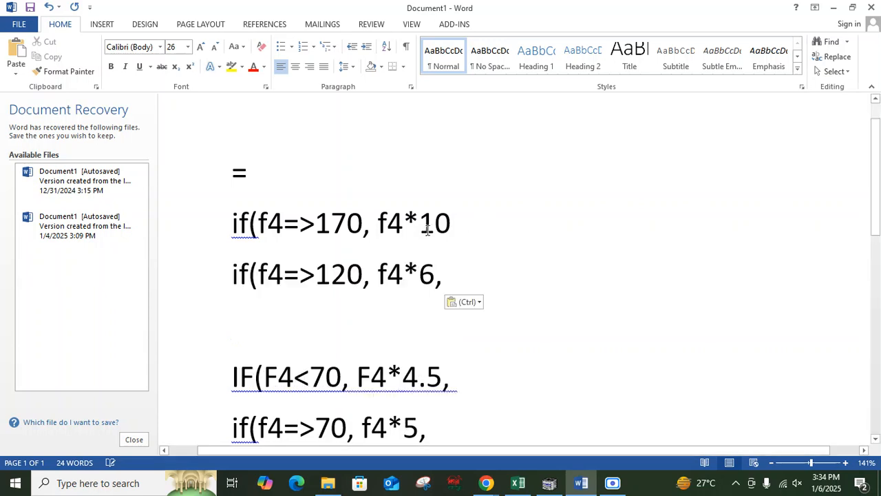
Step: Copy the 'if(f4=>70, f4*5,' condition and paste it on the line below the 120 condition
{"action": "scroll", "coordinate": [411, 260], "scroll_direction": "down", "scroll_amount": 3}
{"action": "scroll", "coordinate": [252, 272], "scroll_direction": "down", "scroll_amount": 1}
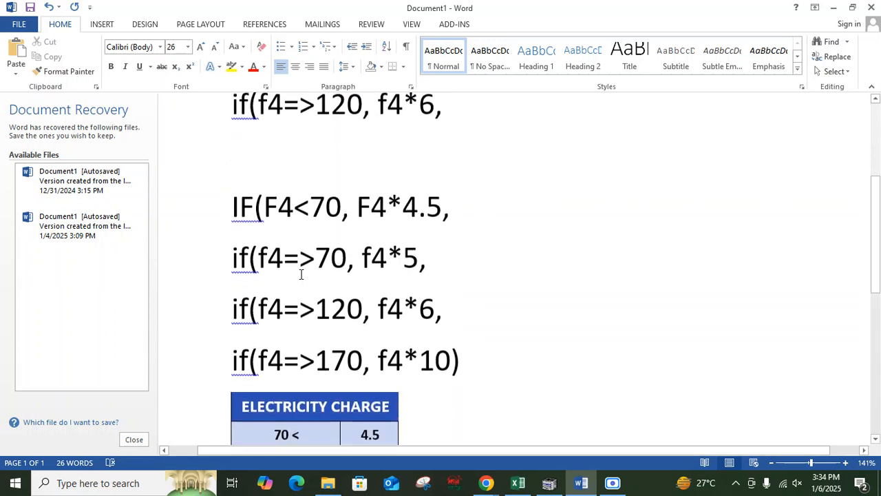
{"action": "left_click_drag", "start_coordinate": [233, 260], "coordinate": [429, 265]}
{"action": "key", "text": "ctrl+c"}
{"action": "left_click", "coordinate": [312, 141]}
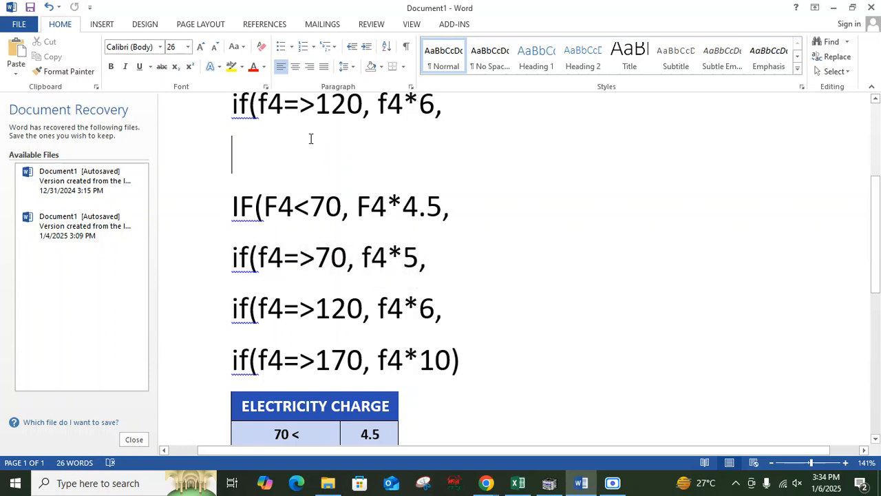
{"action": "key", "text": "ctrl+v"}
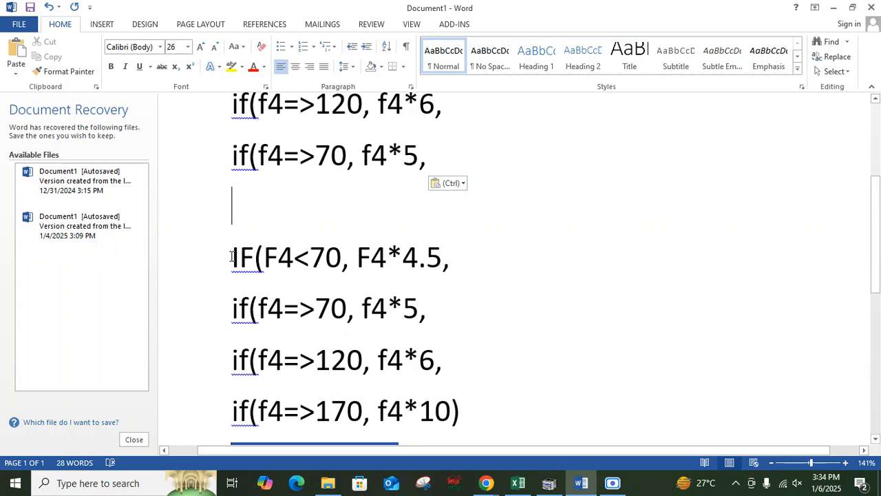
Step: Copy the 'IF(F4<70, F4*4.5,' condition and paste it below the 70 condition
{"action": "left_click_drag", "start_coordinate": [233, 257], "coordinate": [456, 258]}
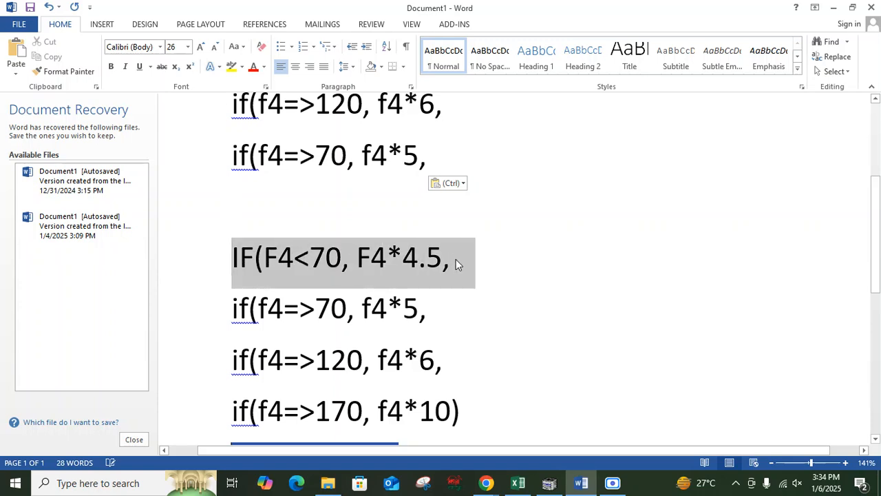
{"action": "left_click", "coordinate": [340, 195]}
{"action": "key", "text": "ctrl+v"}
{"action": "scroll", "coordinate": [338, 199], "scroll_direction": "down", "scroll_amount": 2}
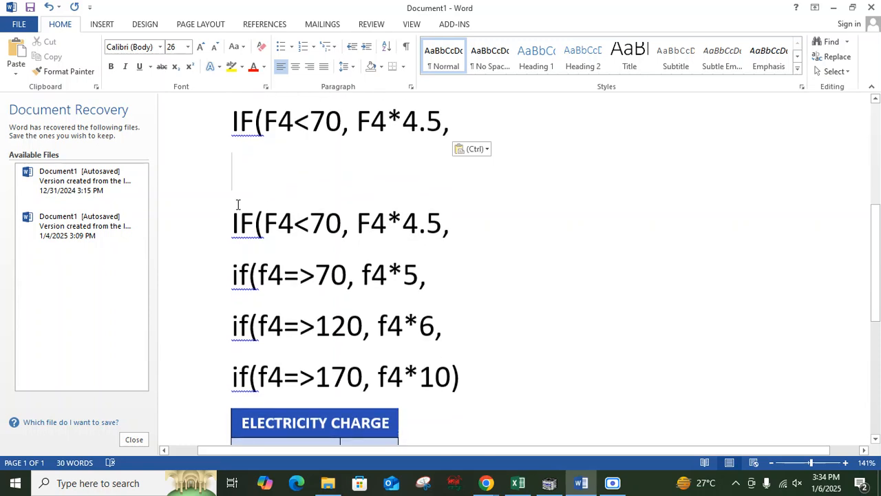
Step: Delete the original, unordered condition lines beneath the reordered formula
{"action": "left_click_drag", "start_coordinate": [237, 201], "coordinate": [519, 372]}
{"action": "key", "text": "Delete"}
{"action": "scroll", "coordinate": [423, 262], "scroll_direction": "up", "scroll_amount": 5}
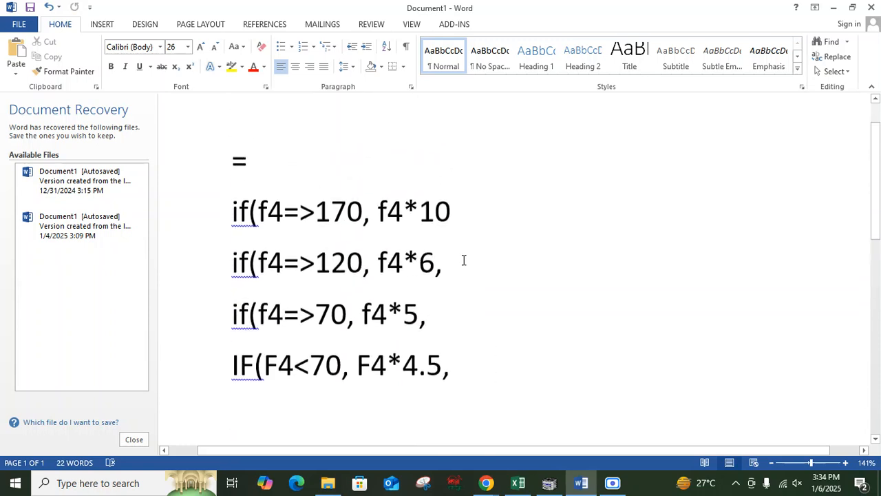
Step: Join the 170 condition to the equals sign and replace the final comma with four closing parentheses
{"action": "left_click", "coordinate": [228, 221]}
{"action": "key", "text": "BackSpace"}
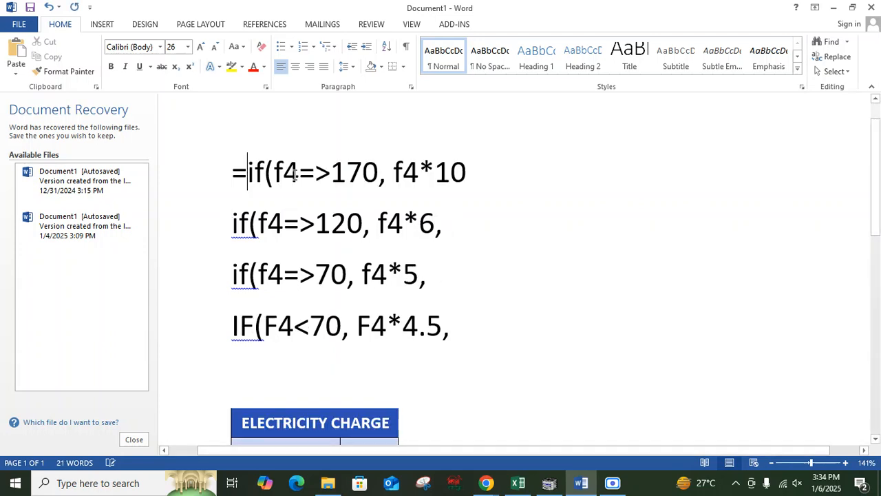
{"action": "left_click", "coordinate": [319, 273]}
{"action": "left_click", "coordinate": [372, 325]}
{"action": "key", "text": "BackSpace"}
{"action": "type", "text": "))))"}
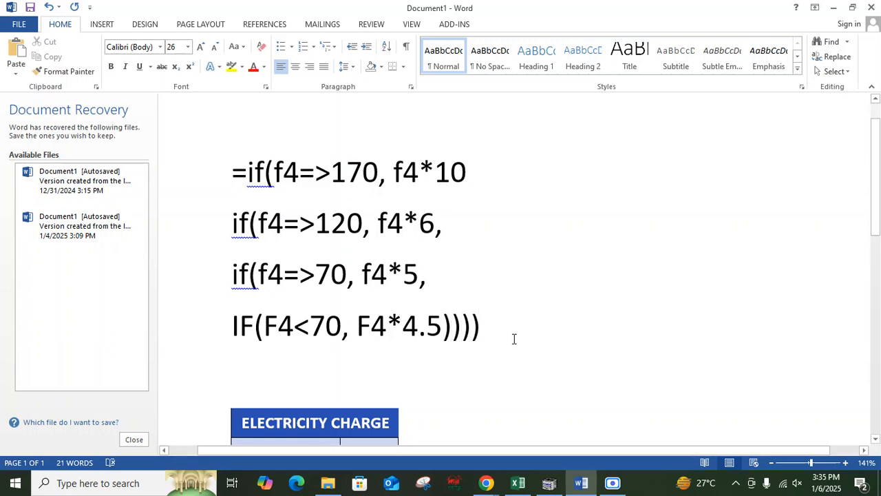
Step: Switch to Excel and paste the reordered formula into electricity charge cell G4, entering it and dismissing the error
{"action": "left_click_drag", "start_coordinate": [514, 338], "coordinate": [211, 181]}
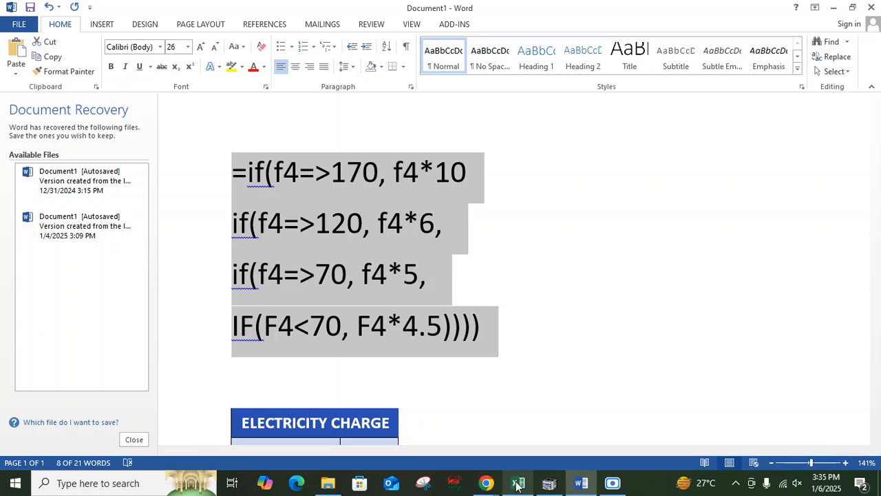
{"action": "left_click", "coordinate": [518, 483]}
{"action": "key", "text": "ctrl+v"}
{"action": "key", "text": "Return"}
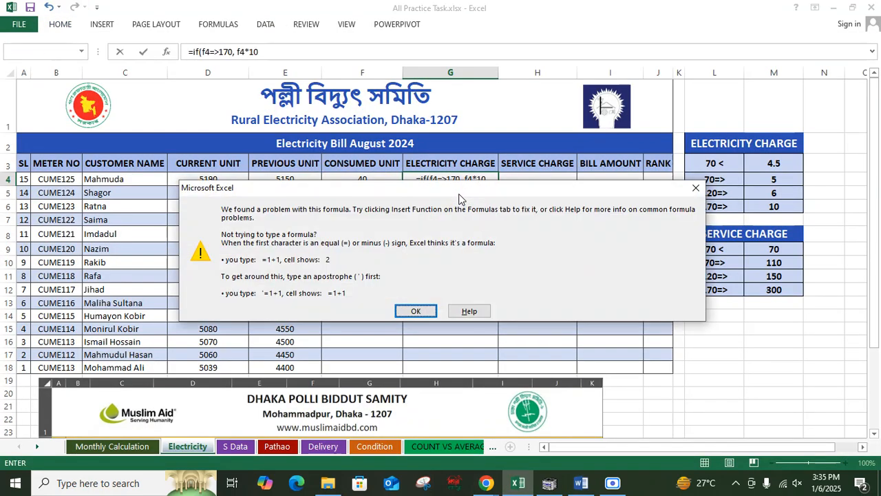
{"action": "left_click", "coordinate": [420, 310]}
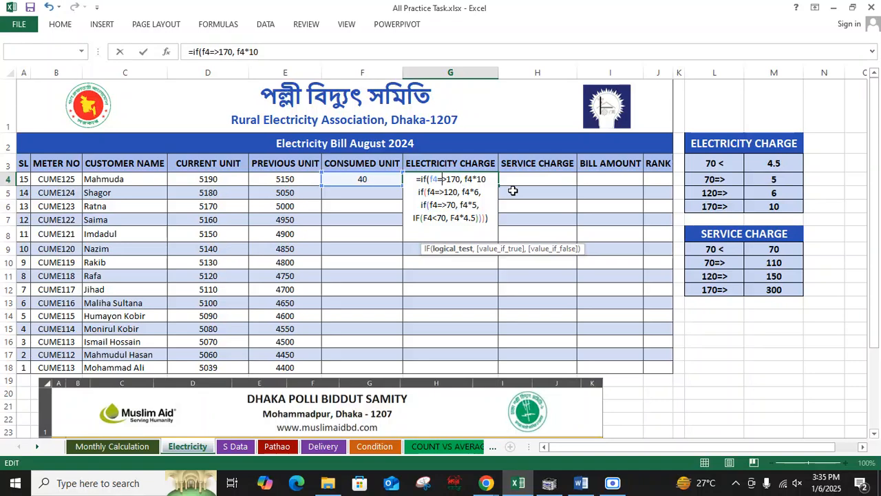
Step: Add a comma after f4*10 in the formula and accept the suggested correction
{"action": "left_click", "coordinate": [487, 180]}
{"action": "type", "text": ","}
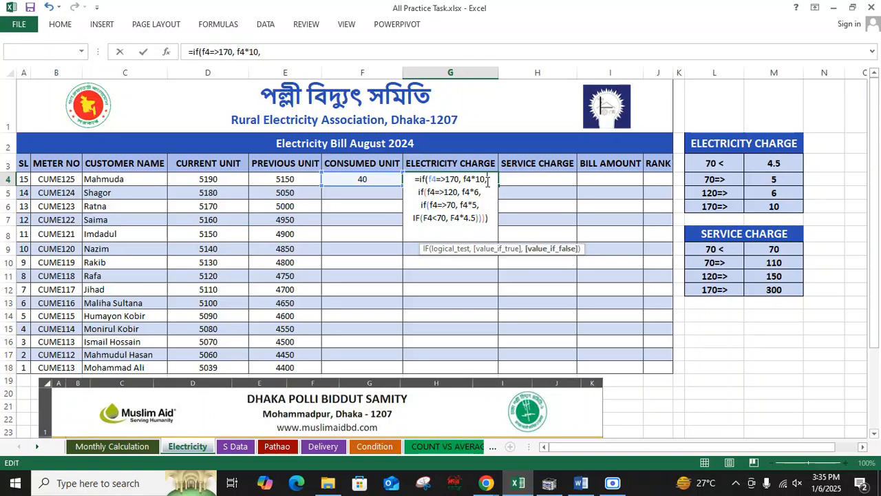
{"action": "key", "text": "Return"}
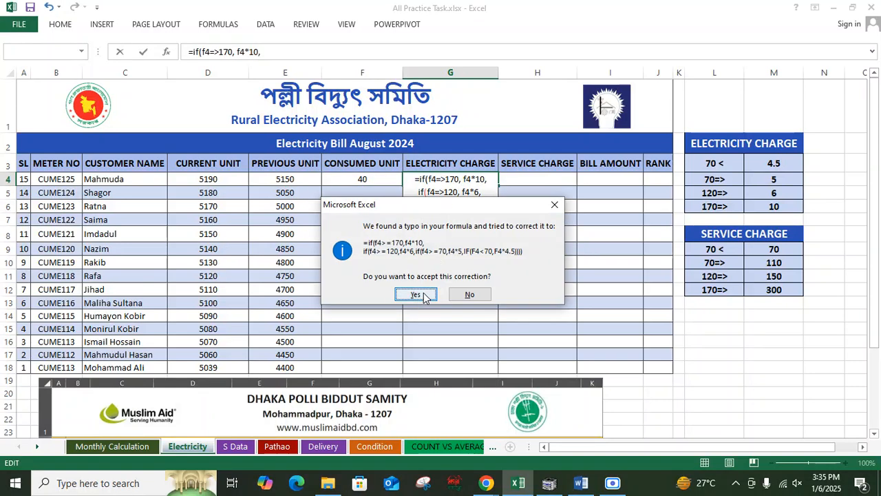
{"action": "left_click", "coordinate": [417, 296]}
Step: Select the consumed unit and electricity charge cells of the first row, then the service charge cell
{"action": "left_click", "coordinate": [467, 180]}
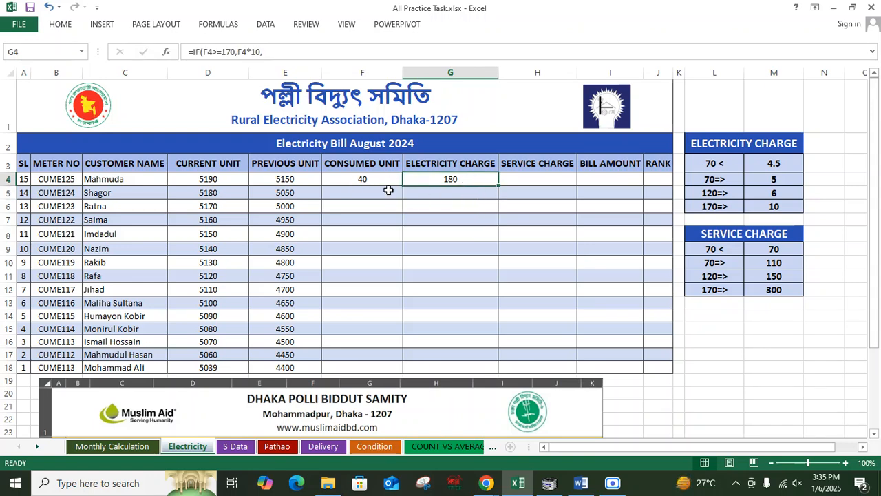
{"action": "left_click_drag", "start_coordinate": [356, 179], "coordinate": [460, 178]}
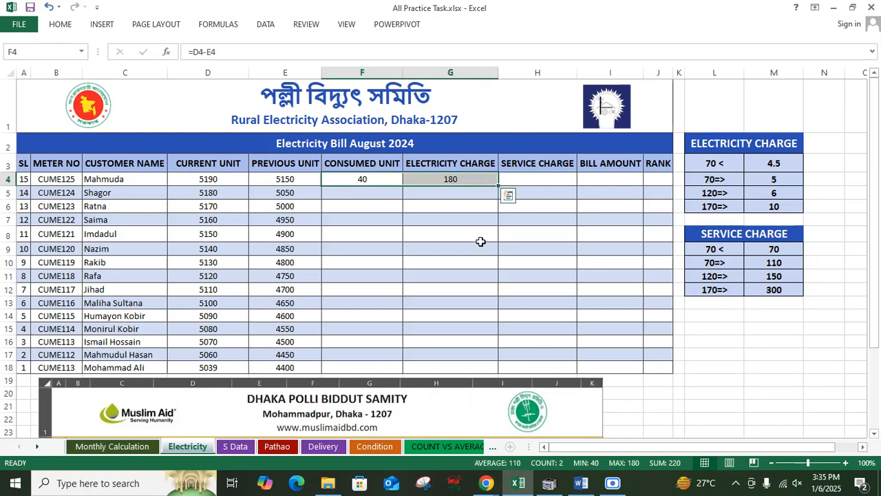
{"action": "left_click", "coordinate": [515, 180]}
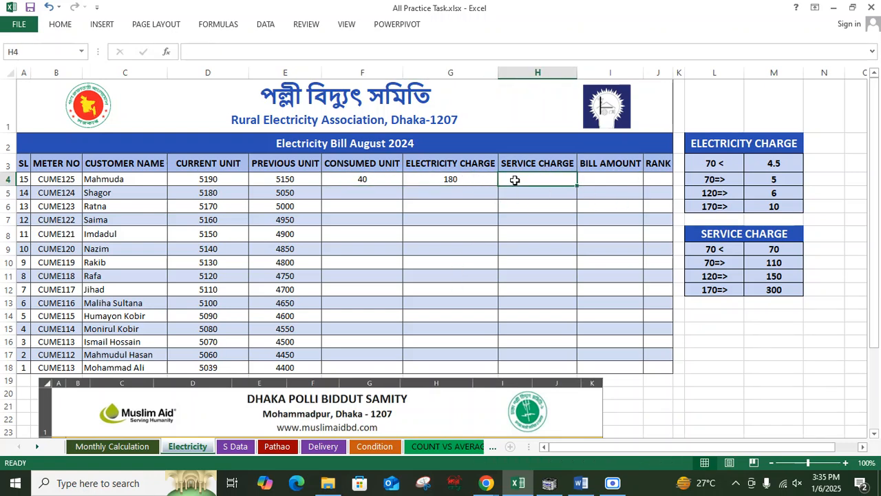
{"action": "double_click", "coordinate": [515, 180]}
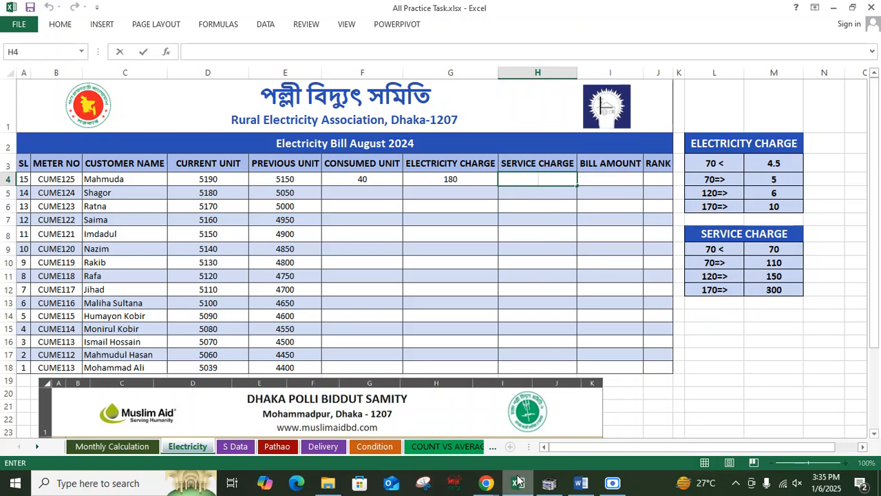
Step: Copy the Service Charge rate table and paste it into the Word document below the formula
{"action": "left_click_drag", "start_coordinate": [748, 237], "coordinate": [756, 288]}
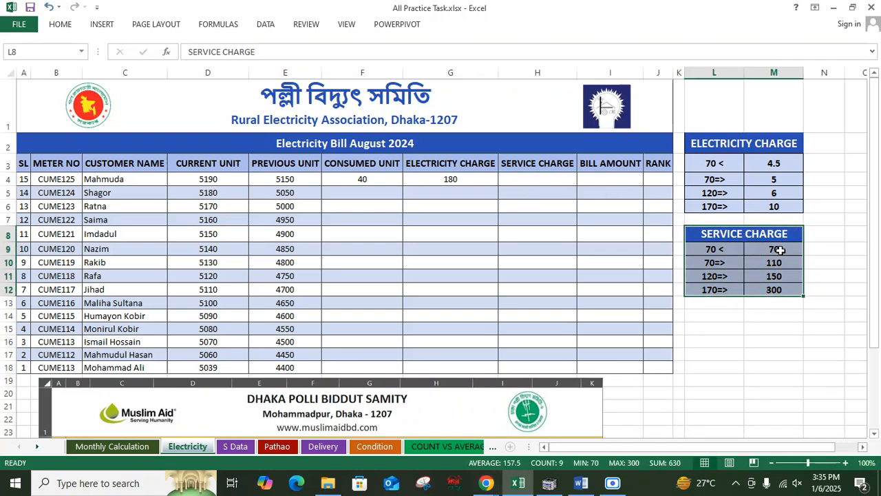
{"action": "key", "text": "ctrl+c"}
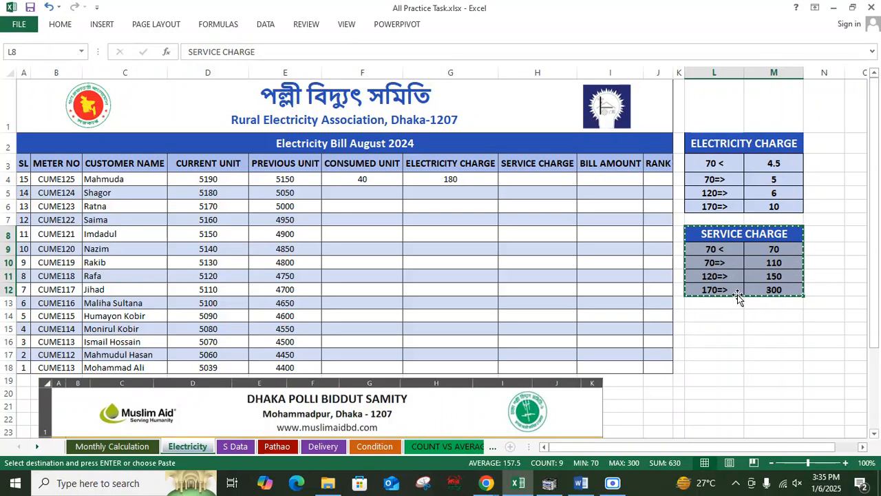
{"action": "key", "text": "alt+Tab"}
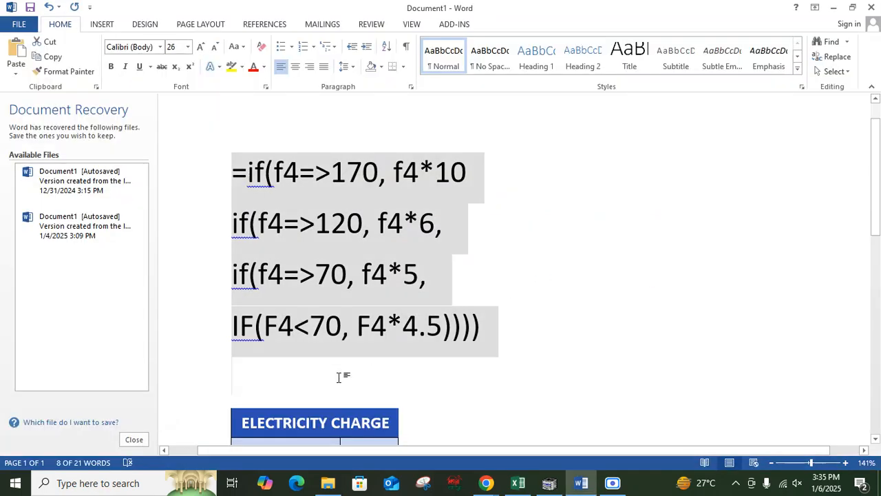
{"action": "left_click", "coordinate": [338, 377]}
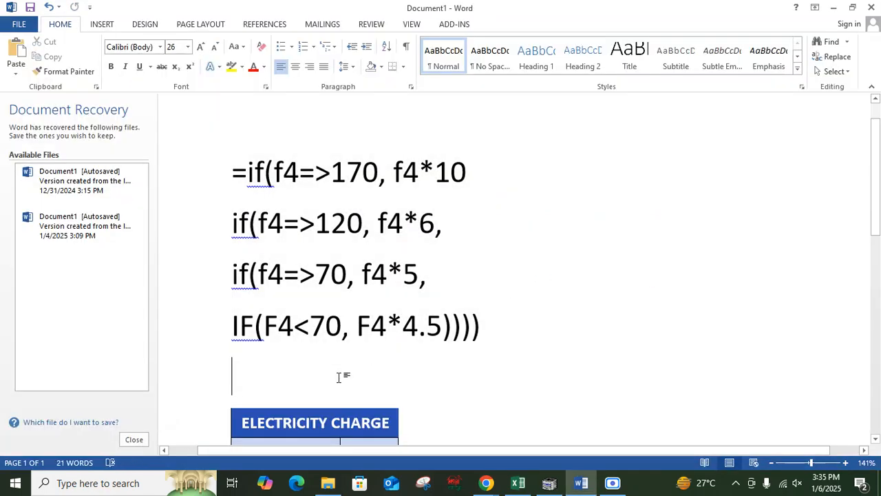
{"action": "key", "text": "ctrl+v"}
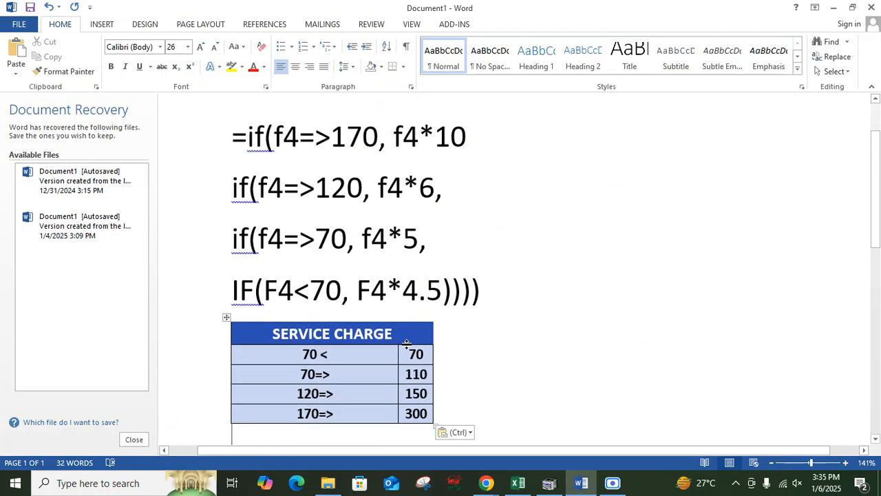
Step: In the Word copy of the formula, replace f4*10 in the first IF with the service charge 300
{"action": "scroll", "coordinate": [407, 343], "scroll_direction": "up", "scroll_amount": 1}
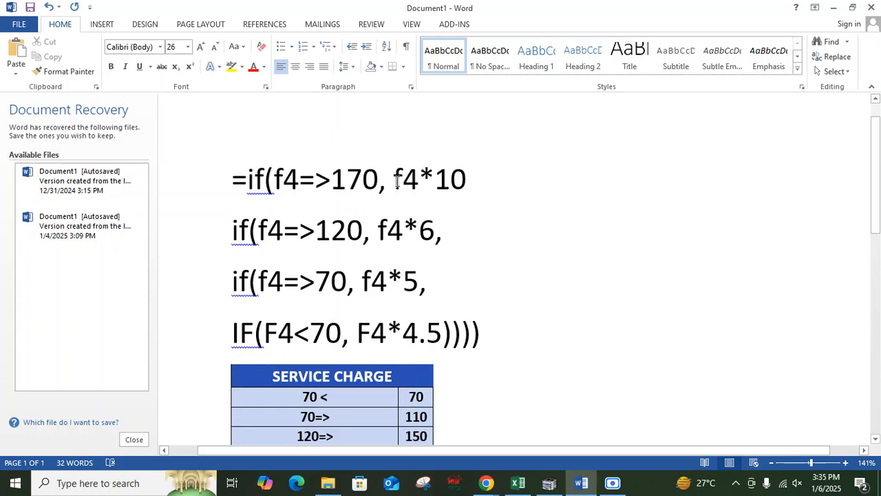
{"action": "left_click_drag", "start_coordinate": [395, 181], "coordinate": [460, 181]}
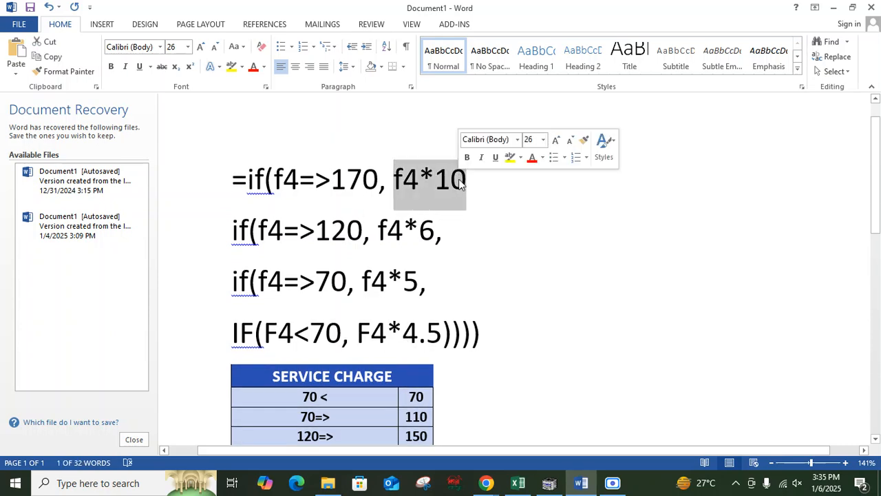
{"action": "scroll", "coordinate": [460, 179], "scroll_direction": "down", "scroll_amount": 1}
{"action": "scroll", "coordinate": [386, 178], "scroll_direction": "up", "scroll_amount": 1}
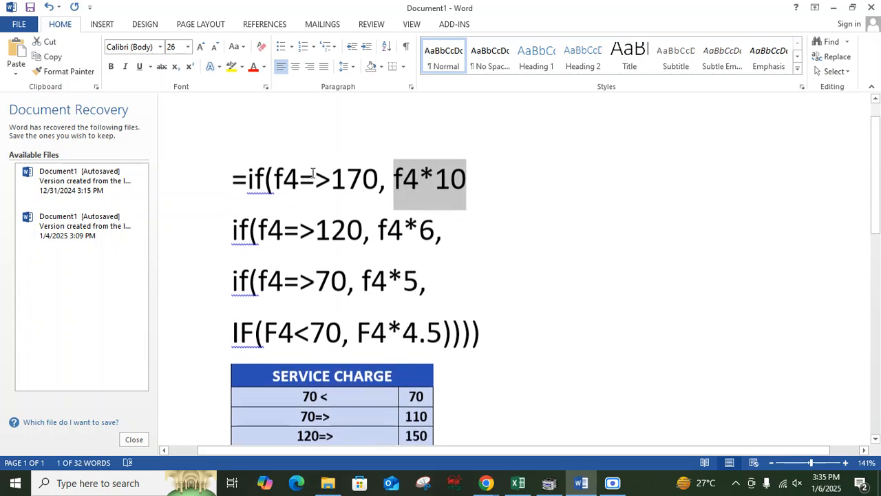
{"action": "scroll", "coordinate": [358, 213], "scroll_direction": "down", "scroll_amount": 3}
{"action": "scroll", "coordinate": [460, 264], "scroll_direction": "up", "scroll_amount": 4}
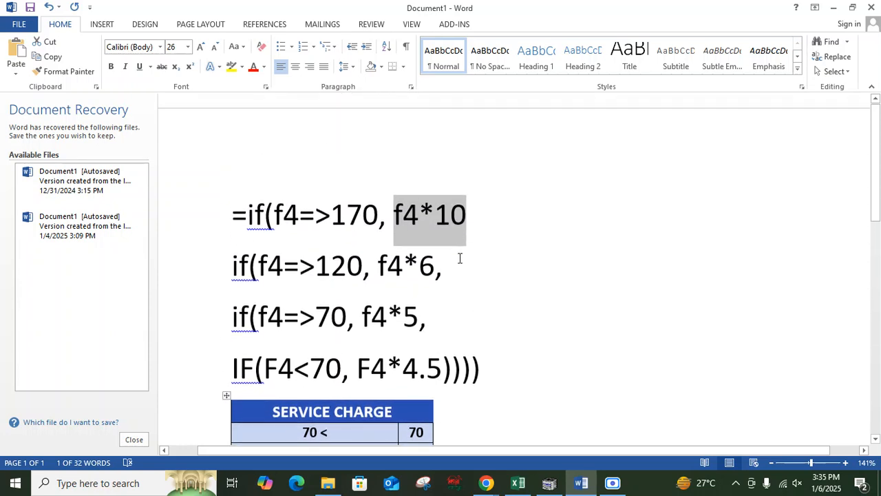
{"action": "type", "text": "300"}
Step: Replace f4*6 with 150 and f4*5 with 110 in the second and third IF lines
{"action": "scroll", "coordinate": [461, 264], "scroll_direction": "down", "scroll_amount": 3}
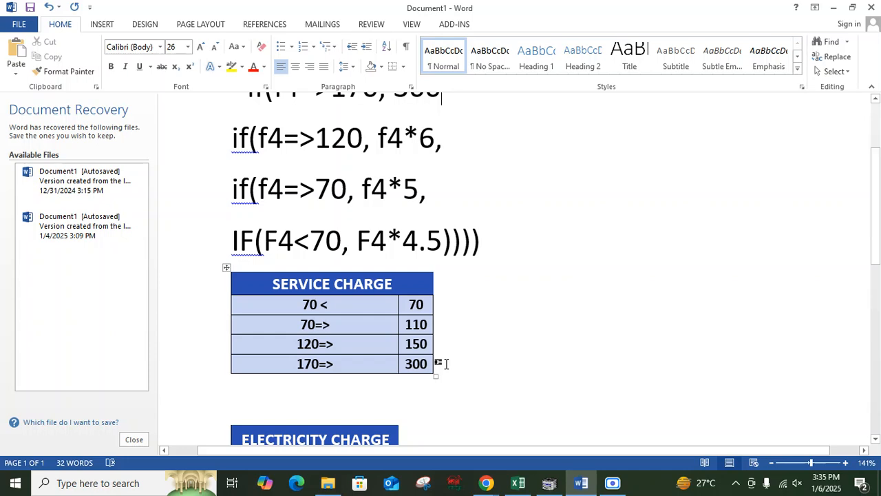
{"action": "scroll", "coordinate": [461, 288], "scroll_direction": "up", "scroll_amount": 3}
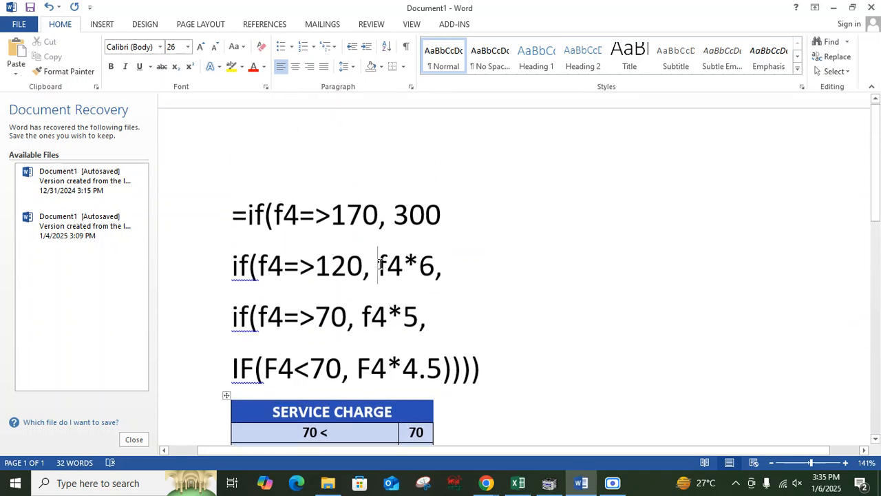
{"action": "left_click_drag", "start_coordinate": [381, 264], "coordinate": [435, 272]}
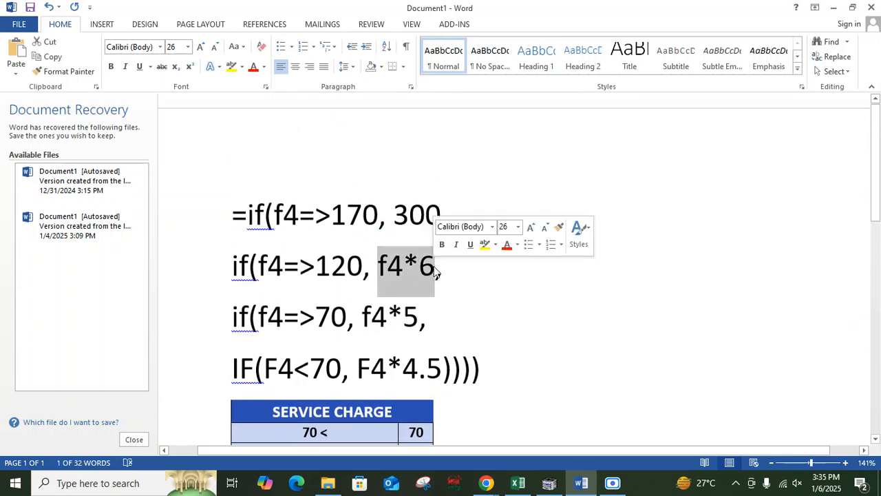
{"action": "type", "text": "150,"}
{"action": "scroll", "coordinate": [332, 361], "scroll_direction": "down", "scroll_amount": 3}
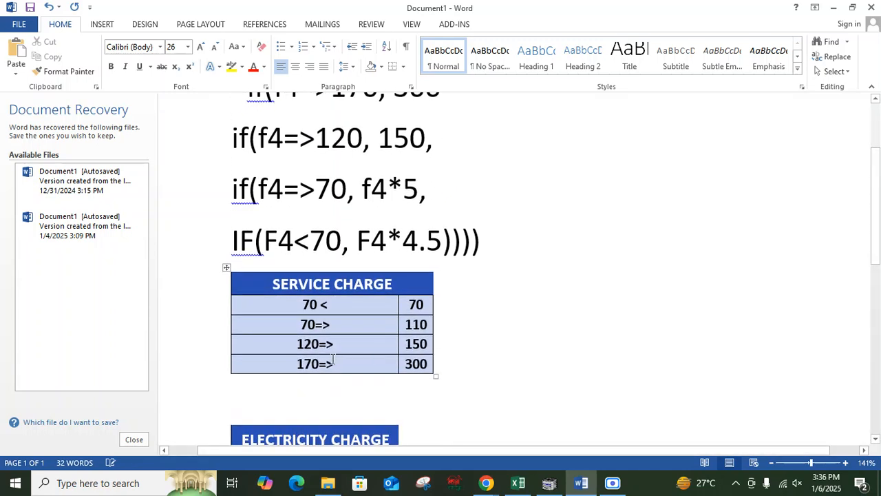
{"action": "scroll", "coordinate": [415, 204], "scroll_direction": "up", "scroll_amount": 1}
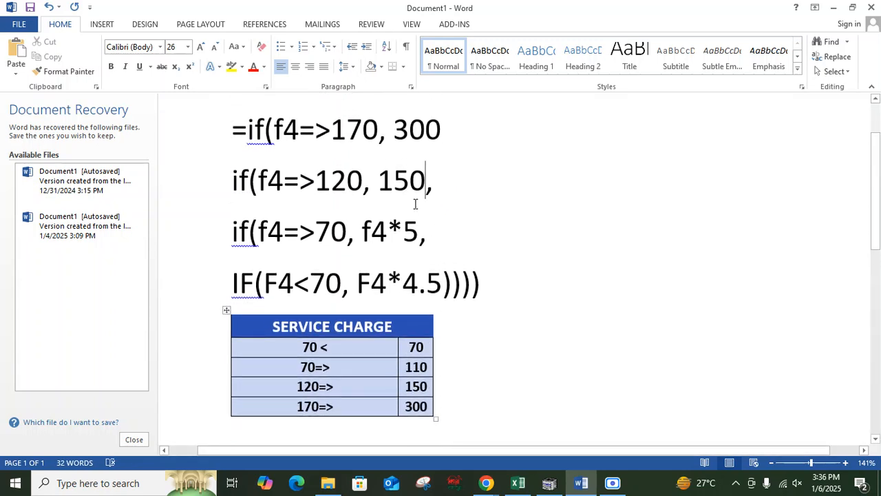
{"action": "left_click_drag", "start_coordinate": [362, 233], "coordinate": [416, 238]}
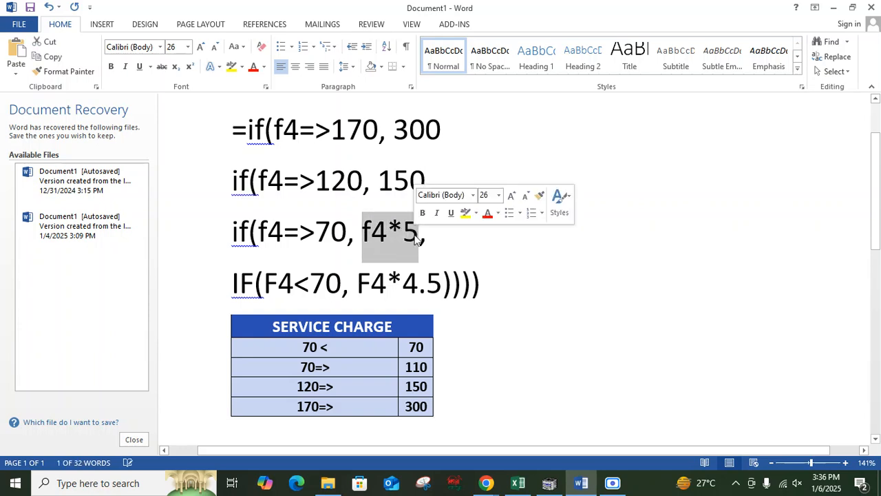
{"action": "type", "text": "110"}
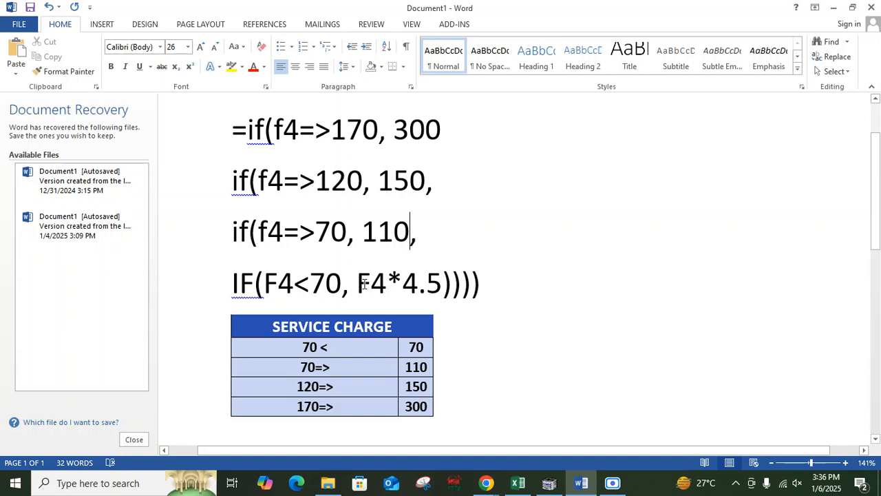
Step: Replace F4*4.5 with 70 in the last IF and add a comma after 300 in the first line
{"action": "left_click_drag", "start_coordinate": [358, 284], "coordinate": [440, 286]}
{"action": "type", "text": "7"}
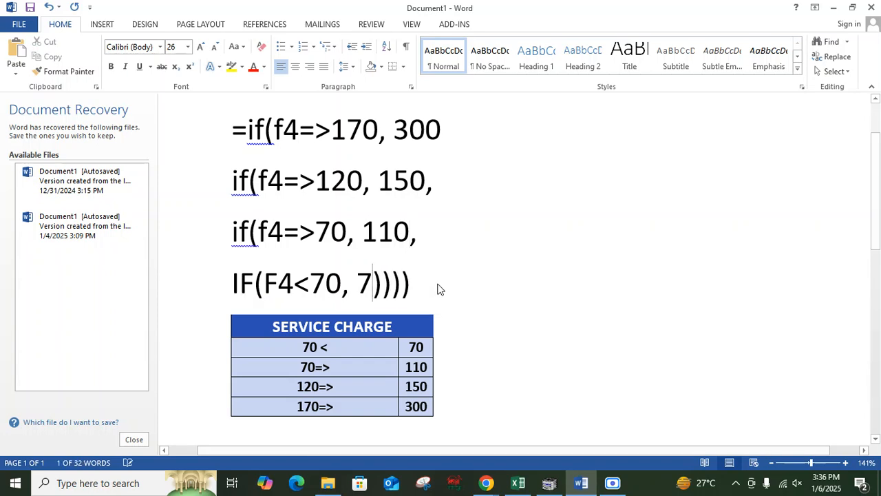
{"action": "type", "text": "0"}
{"action": "scroll", "coordinate": [468, 227], "scroll_direction": "up", "scroll_amount": 3}
{"action": "left_click", "coordinate": [462, 221]}
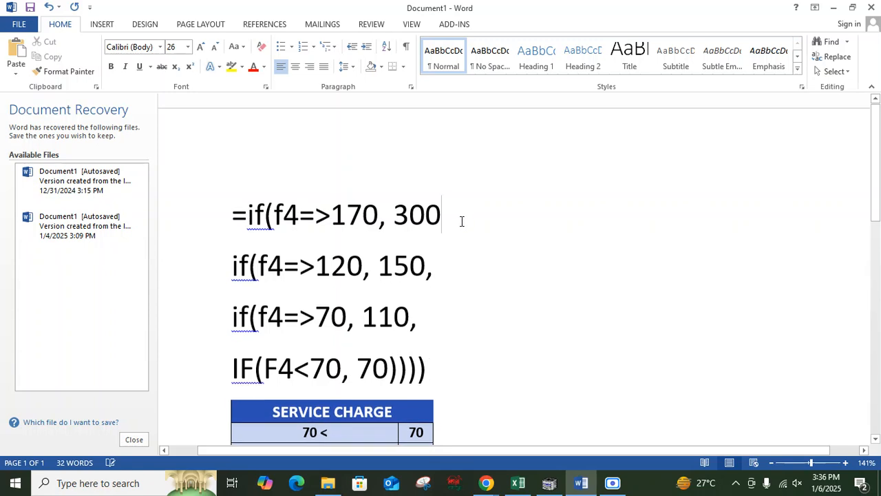
{"action": "type", "text": ","}
Step: Copy the revised service charge formula from Word and select service charge cell H4 in Excel
{"action": "left_click_drag", "start_coordinate": [231, 217], "coordinate": [441, 368]}
{"action": "key", "text": "ctrl+c"}
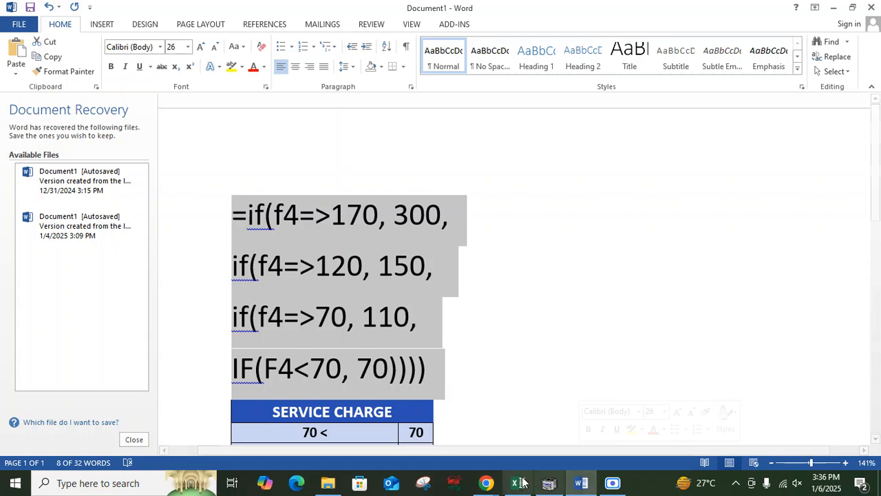
{"action": "key", "text": "alt+Tab"}
{"action": "left_click", "coordinate": [533, 181]}
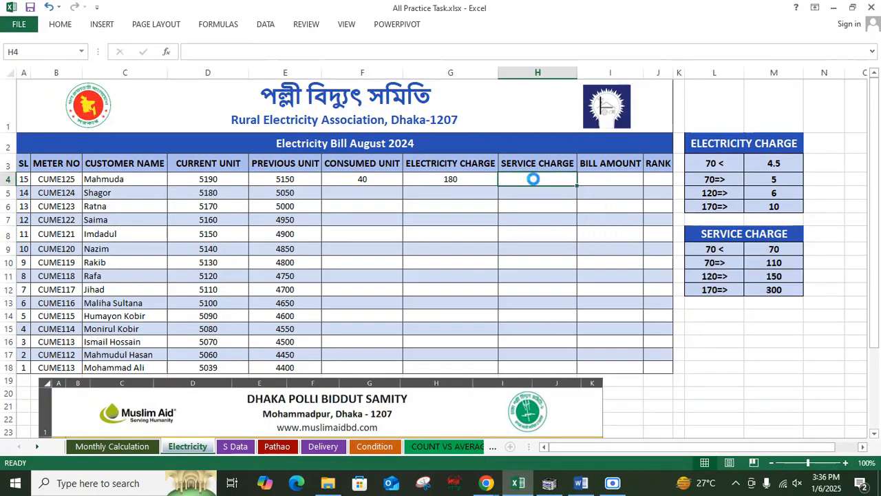
Step: Paste the formula directly onto cell H4, then undo the paste
{"action": "key", "text": "ctrl+v"}
{"action": "key", "text": "Return"}
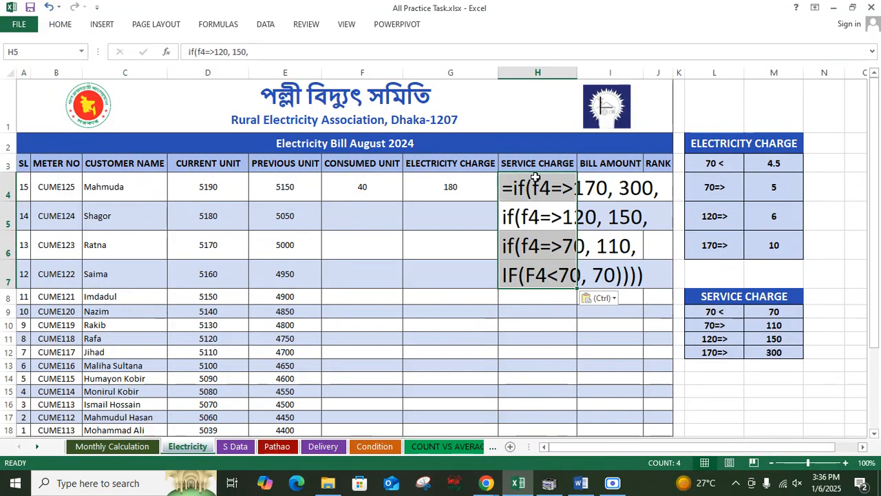
{"action": "left_click", "coordinate": [560, 324]}
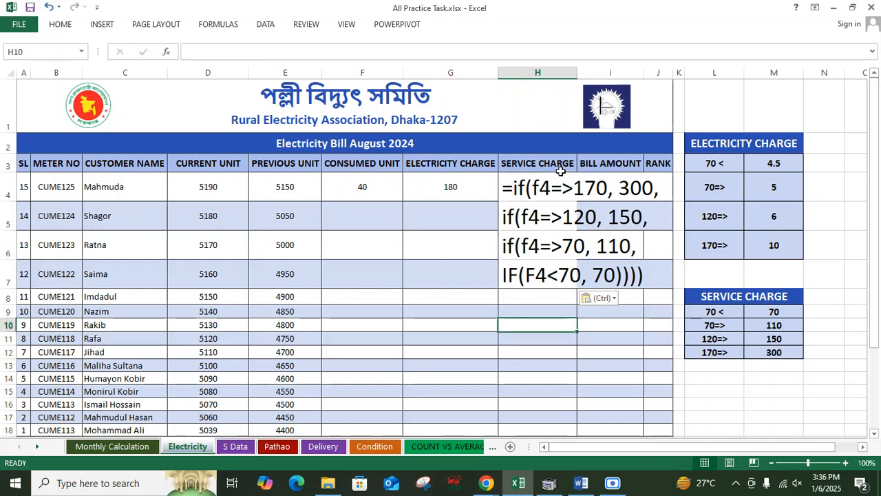
{"action": "key", "text": "ctrl+z"}
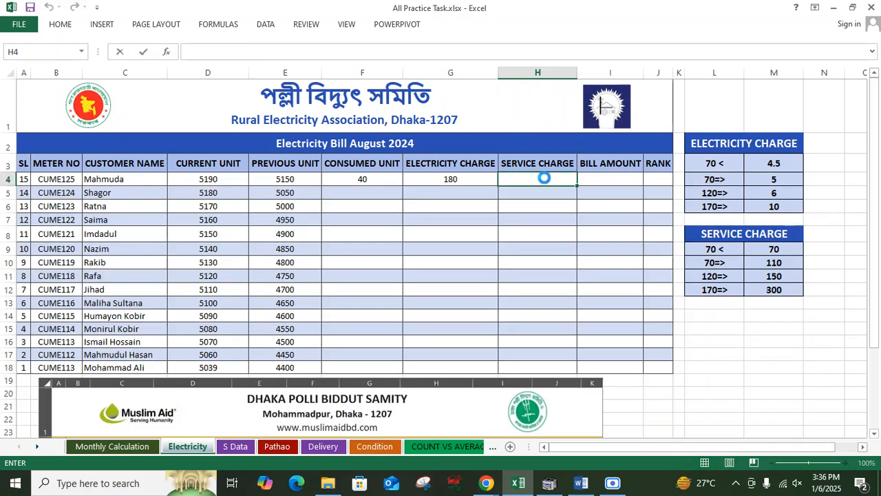
Step: Paste the formula into H4 as an entry, accept the suggested correction, and confirm the formula
{"action": "type", "text": "=if(f4=>170, 300, if(f4=>120, 150, if(f4=>70, 110, if(F4<70,70))))"}
{"action": "key", "text": "Return"}
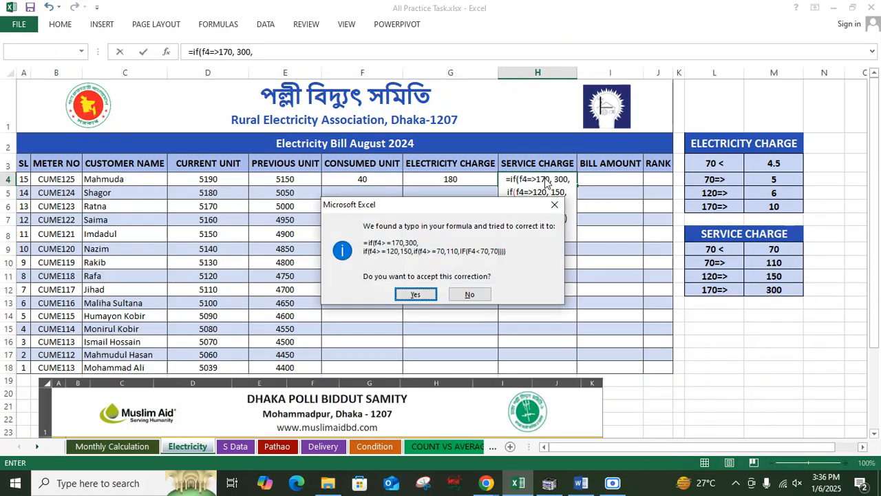
{"action": "left_click", "coordinate": [416, 295]}
{"action": "double_click", "coordinate": [557, 180]}
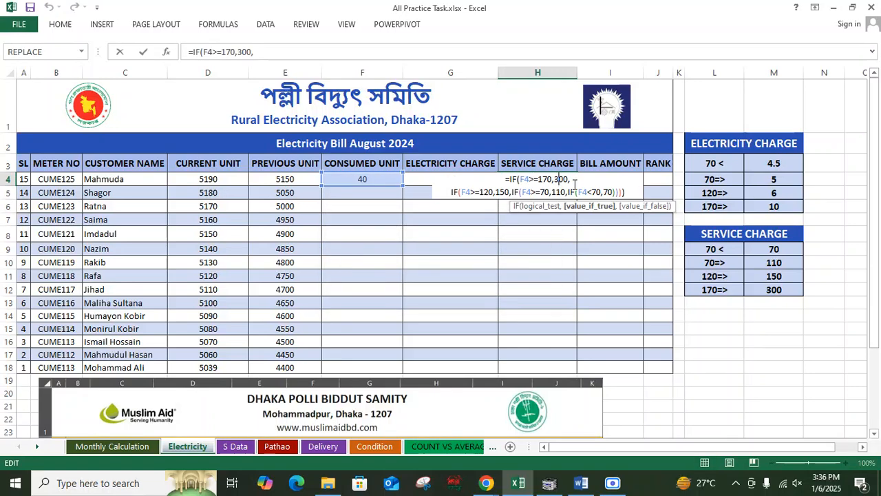
{"action": "left_click", "coordinate": [630, 193]}
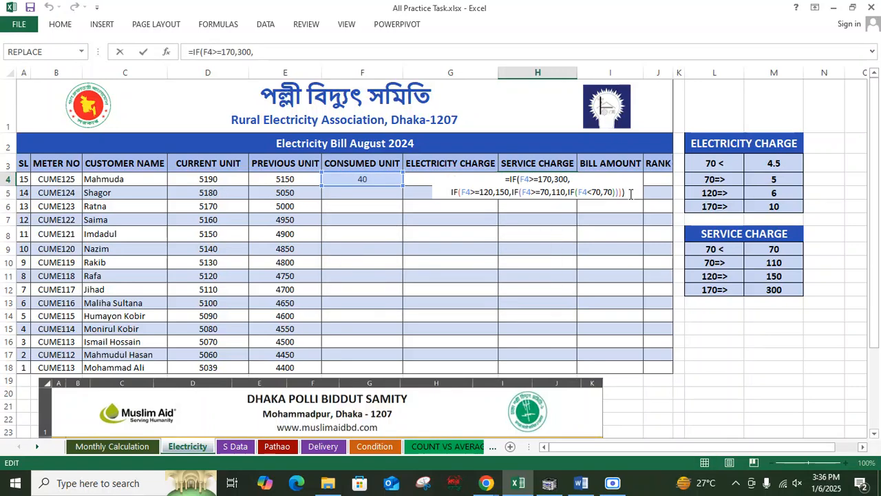
{"action": "key", "text": "Return"}
Step: Fill the consumed unit, electricity charge and service charge formulas from row 4 down to row 18 without formatting
{"action": "left_click", "coordinate": [553, 177]}
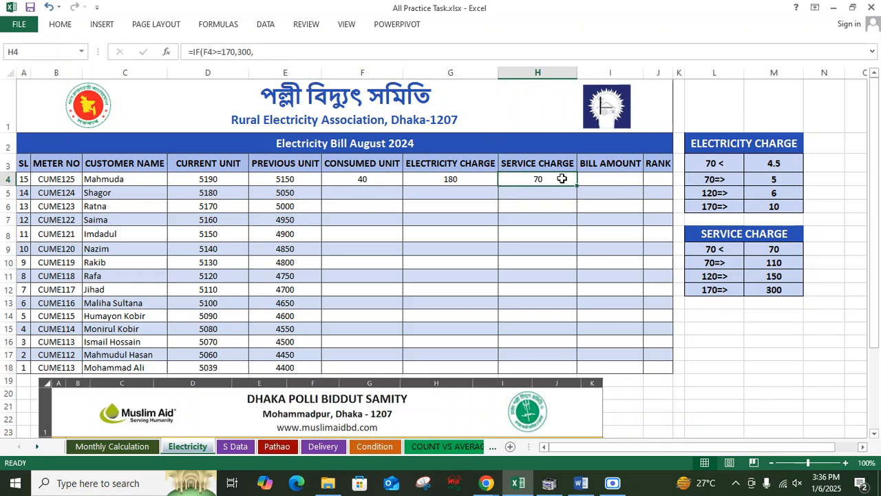
{"action": "left_click", "coordinate": [384, 178]}
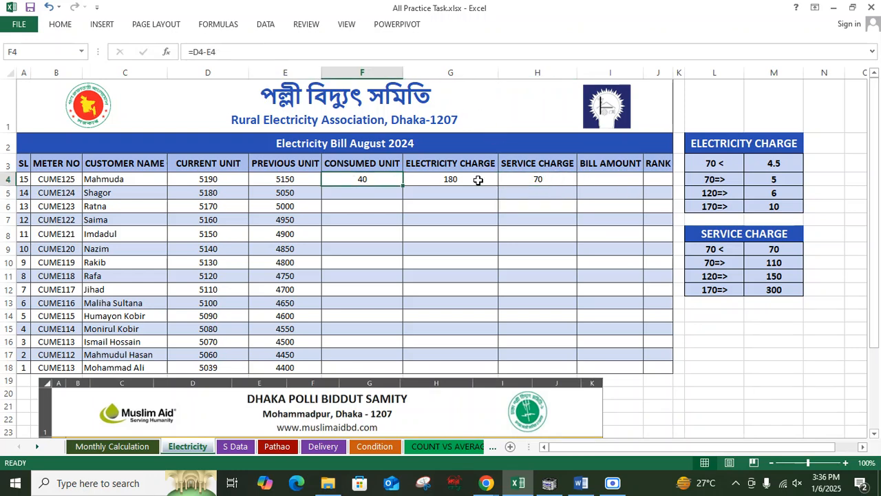
{"action": "left_click", "coordinate": [606, 176]}
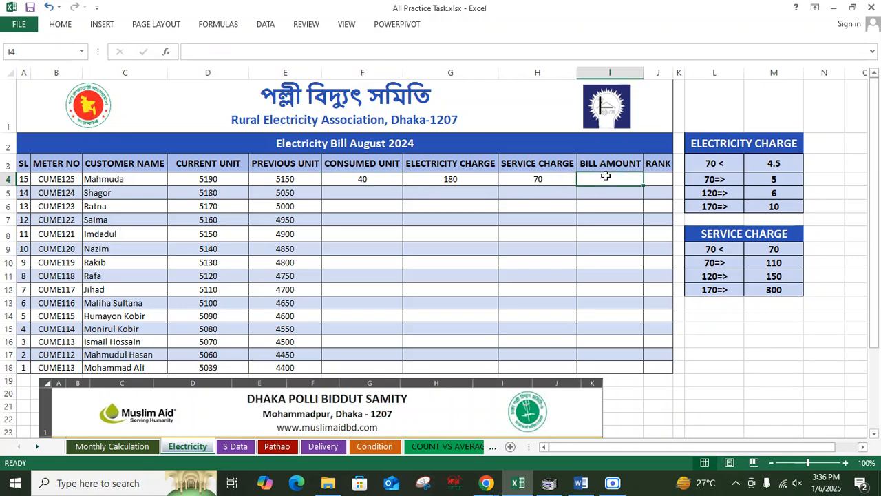
{"action": "left_click_drag", "start_coordinate": [387, 181], "coordinate": [577, 372]}
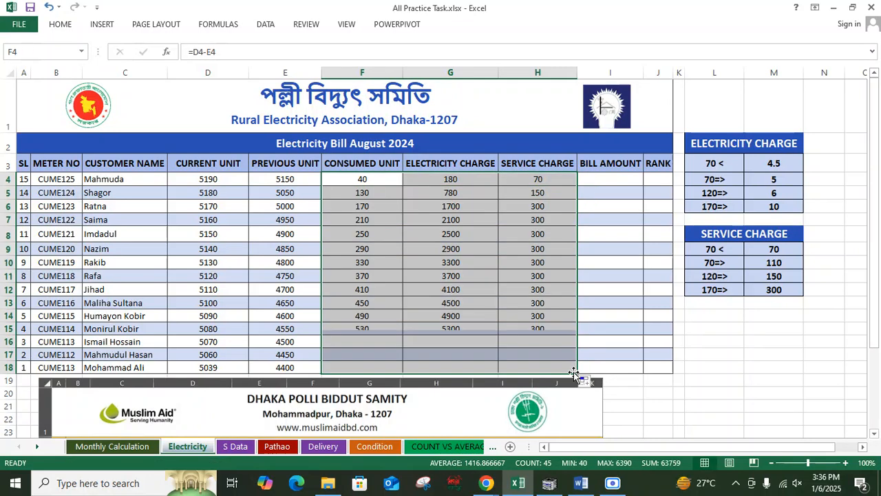
{"action": "left_click", "coordinate": [586, 382]}
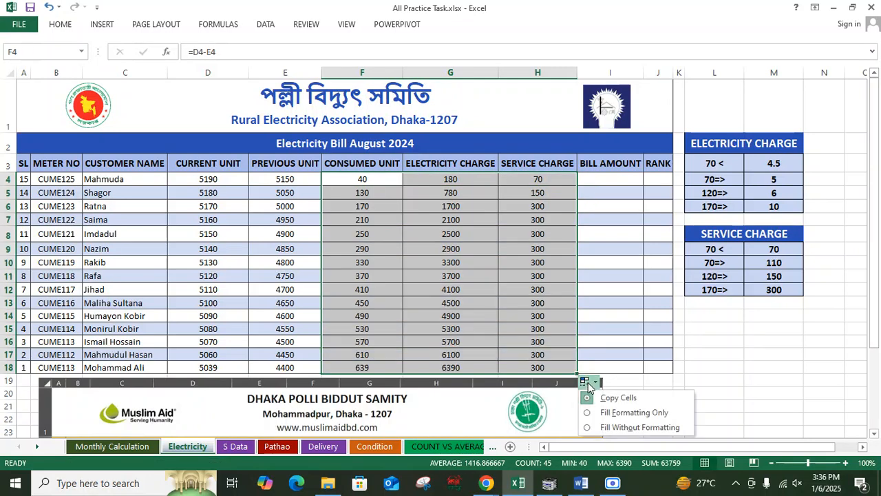
{"action": "left_click", "coordinate": [639, 424]}
{"action": "left_click", "coordinate": [450, 220]}
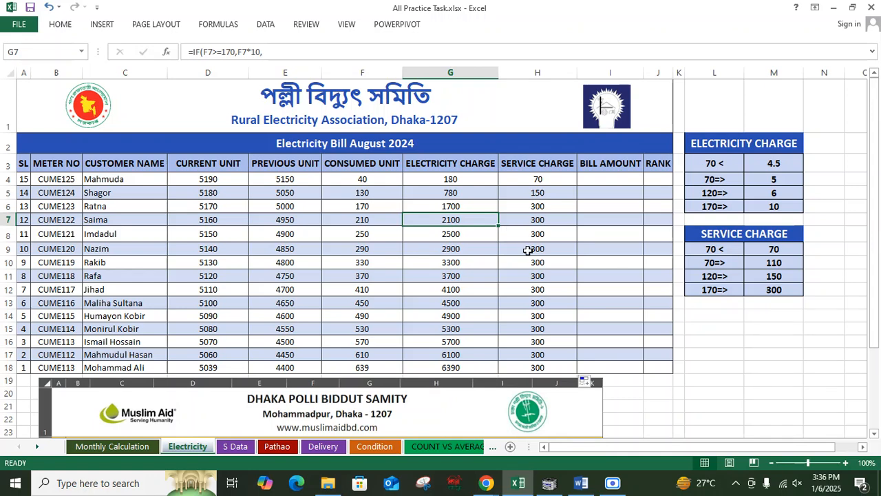
Step: Enter a formula in bill amount cell I4 adding electricity charge G4 and service charge H4
{"action": "double_click", "coordinate": [615, 178]}
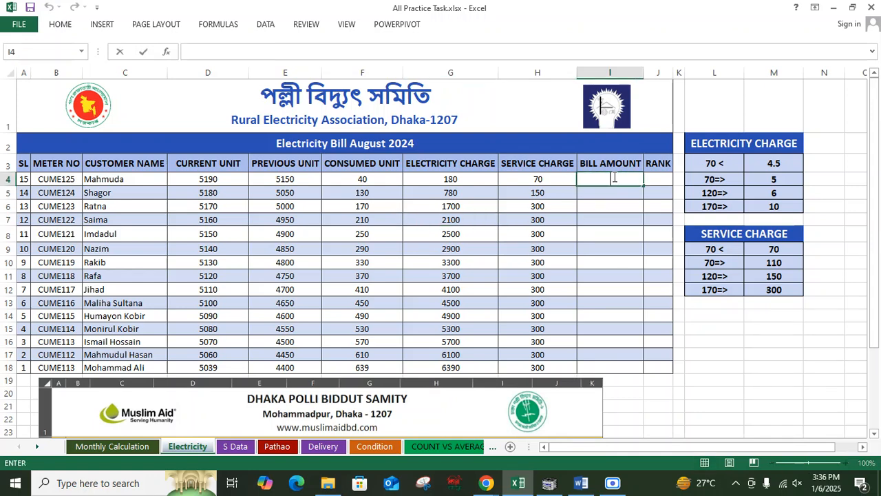
{"action": "type", "text": "="}
{"action": "left_click", "coordinate": [474, 178]}
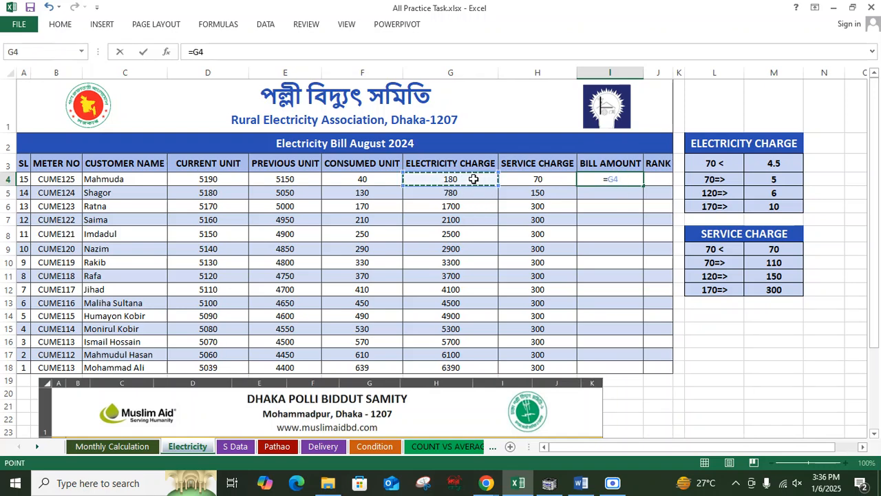
{"action": "type", "text": "+"}
{"action": "left_click", "coordinate": [547, 176]}
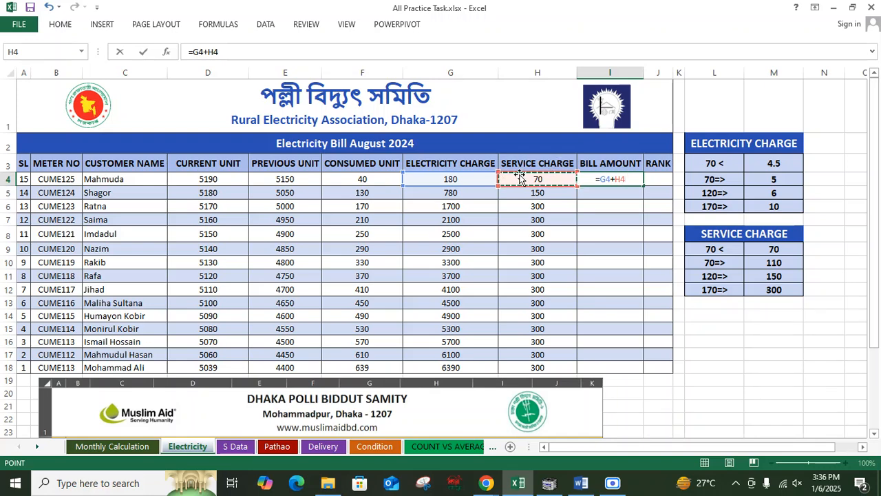
{"action": "key", "text": "Return"}
Step: Fill the bill amount formula down to row 18 without formatting
{"action": "left_click", "coordinate": [610, 178]}
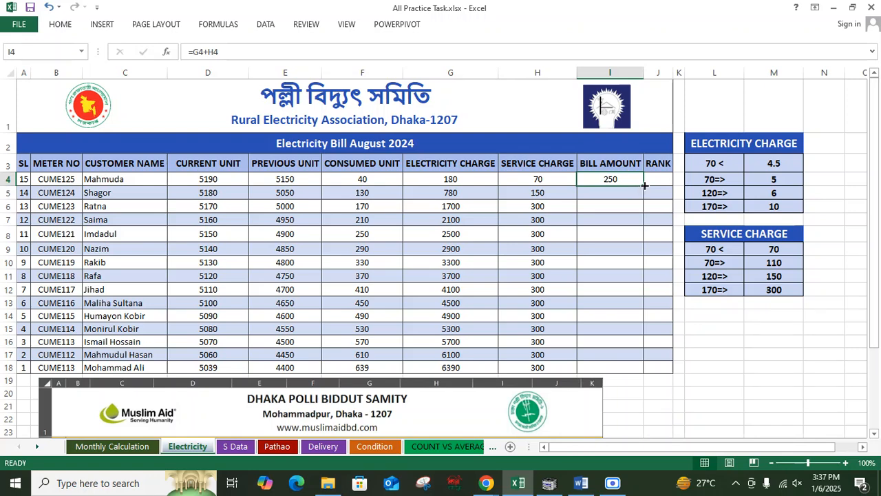
{"action": "left_click_drag", "start_coordinate": [644, 186], "coordinate": [649, 372]}
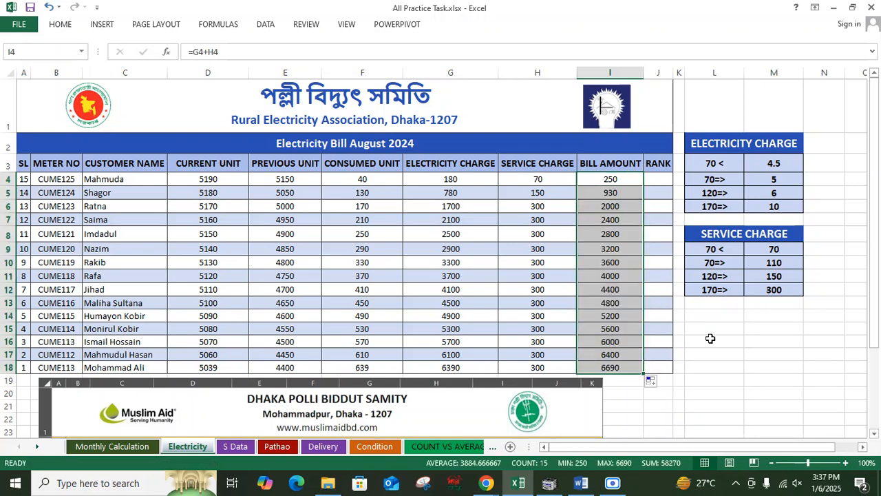
{"action": "left_click", "coordinate": [654, 381]}
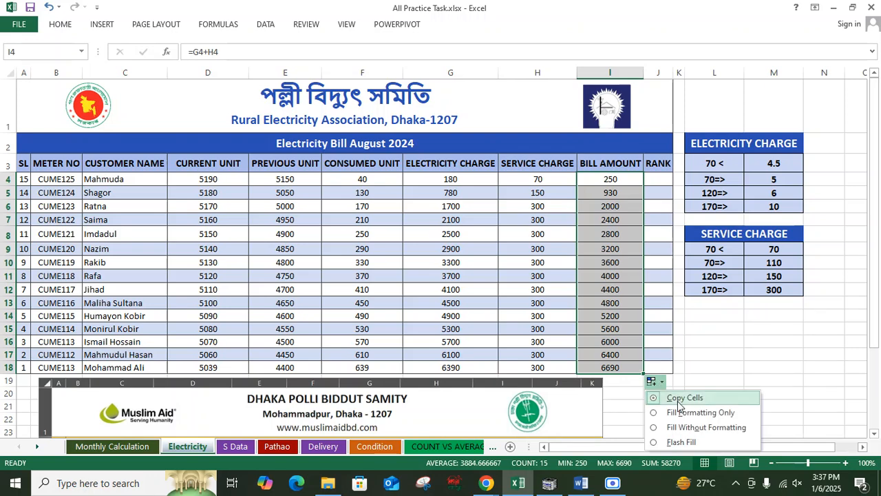
{"action": "left_click", "coordinate": [679, 427]}
{"action": "left_click", "coordinate": [637, 219]}
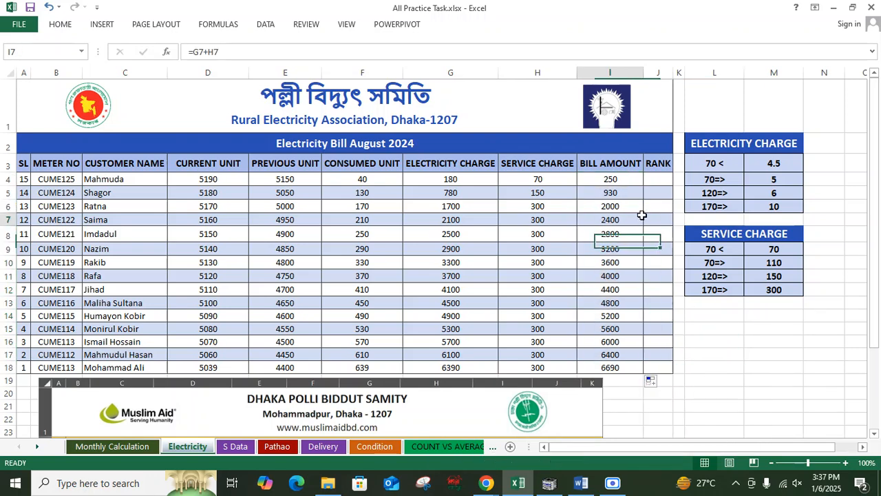
{"action": "left_click", "coordinate": [654, 180]}
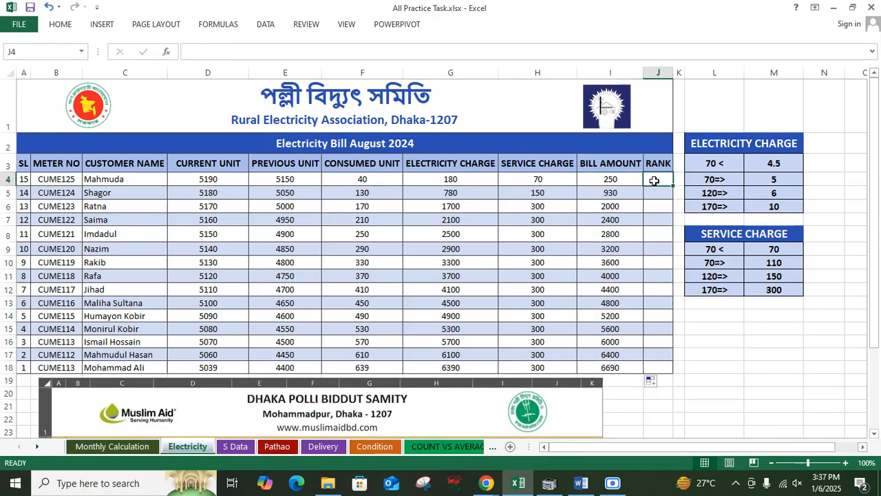
{"action": "type", "text": "=r"}
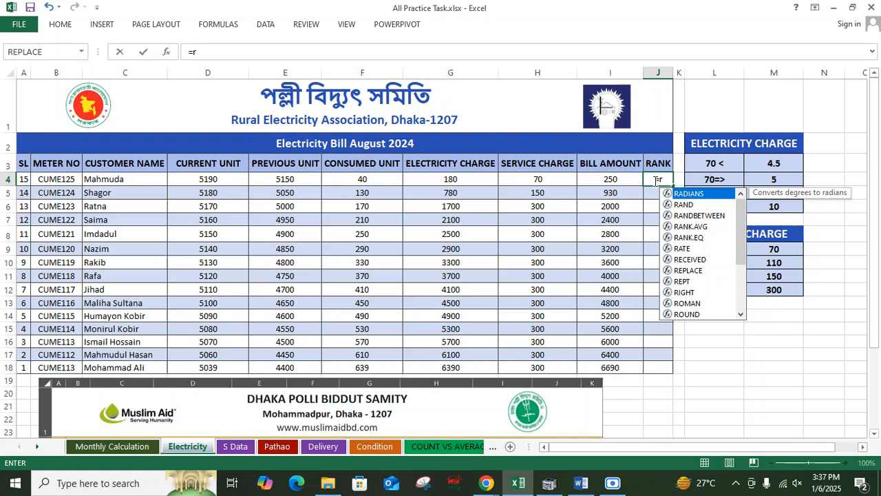
{"action": "key", "text": "BackSpace"}
{"action": "key", "text": "BackSpace"}
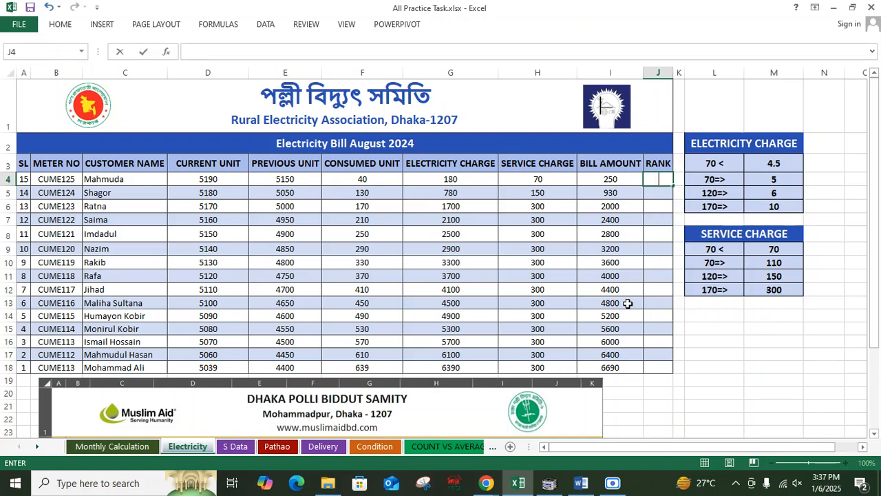
{"action": "left_click", "coordinate": [626, 370]}
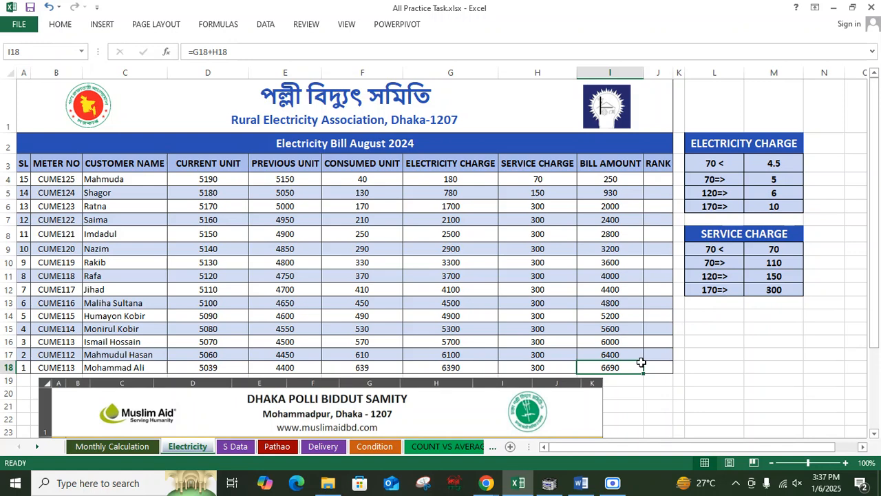
{"action": "left_click", "coordinate": [695, 358]}
{"action": "left_click", "coordinate": [657, 183]}
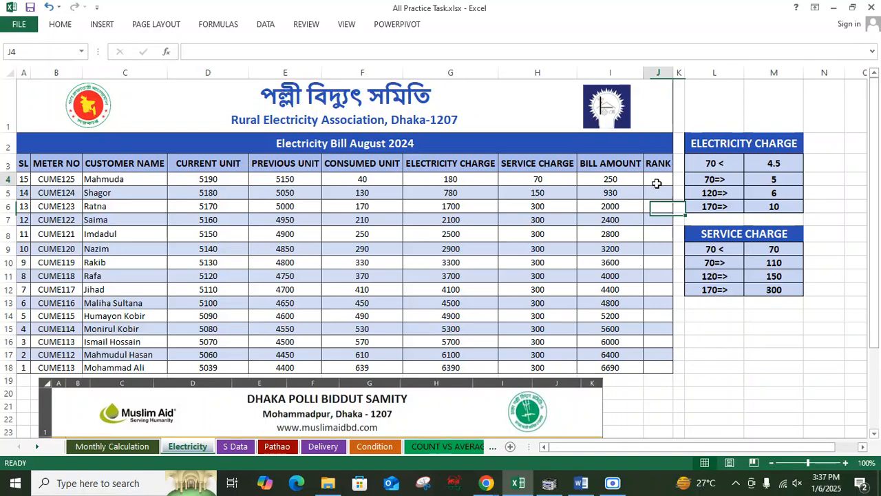
{"action": "left_click", "coordinate": [615, 366]}
{"action": "left_click", "coordinate": [719, 365]}
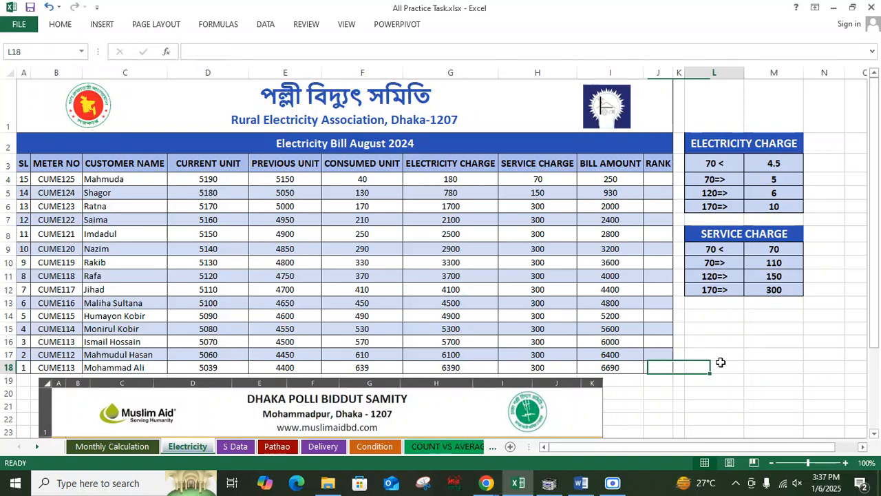
Step: Begin a RANK formula in rank cell J4 ranking bill amount I4 within the range I4:I18
{"action": "left_click", "coordinate": [661, 180]}
{"action": "type", "text": "=rank"}
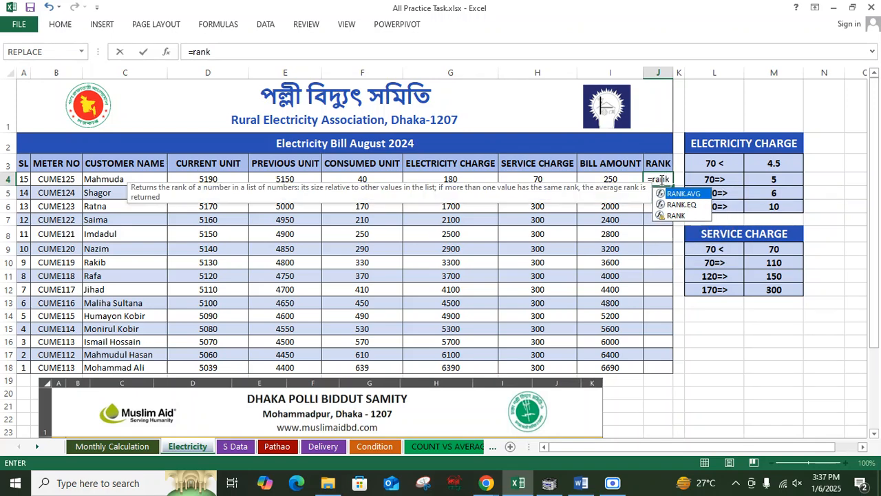
{"action": "type", "text": "("}
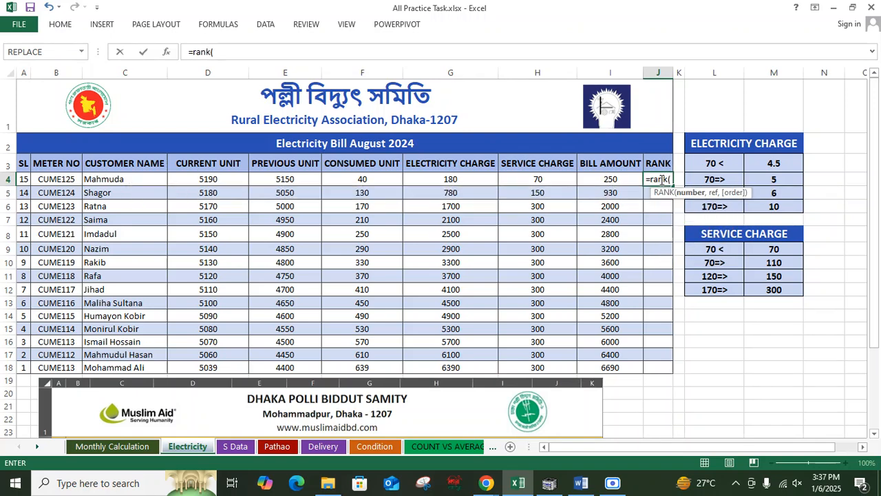
{"action": "left_click", "coordinate": [617, 178]}
{"action": "type", "text": ","}
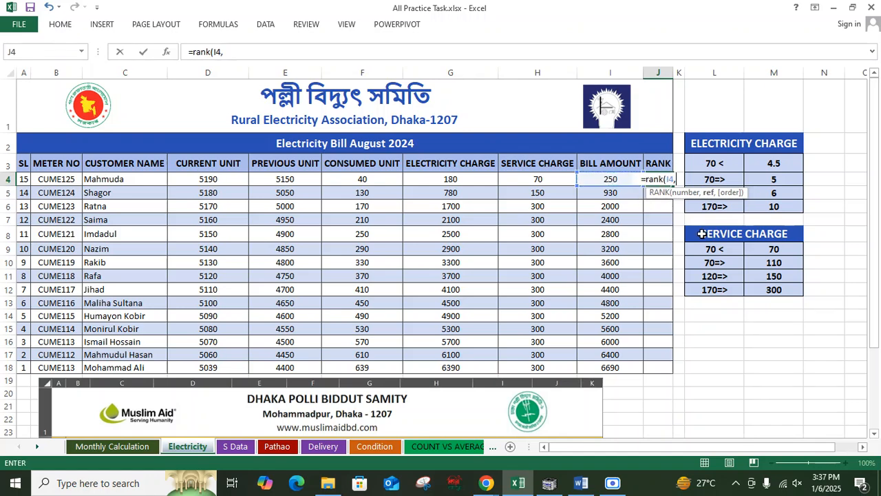
{"action": "left_click_drag", "start_coordinate": [628, 178], "coordinate": [636, 370]}
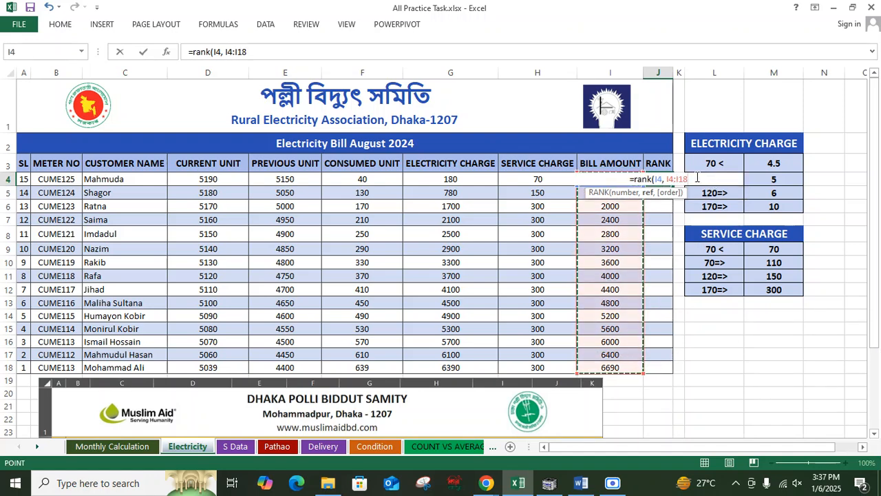
{"action": "left_click_drag", "start_coordinate": [681, 178], "coordinate": [668, 182]}
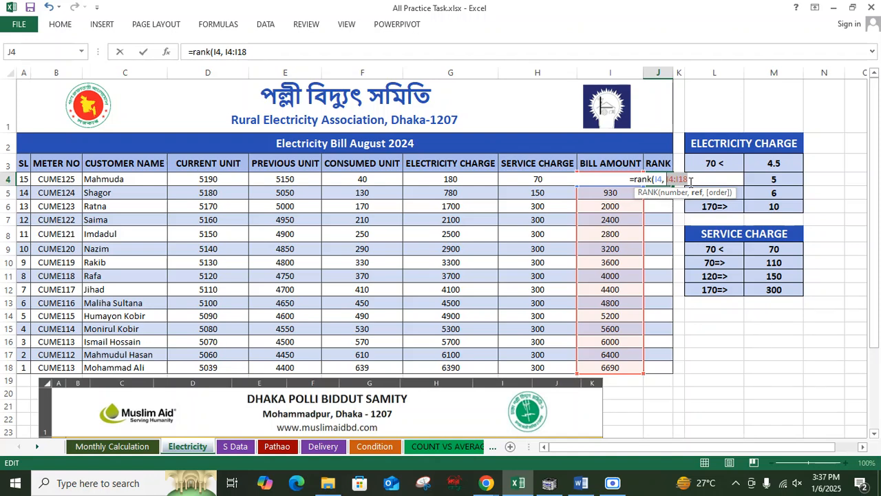
{"action": "left_click", "coordinate": [686, 181]}
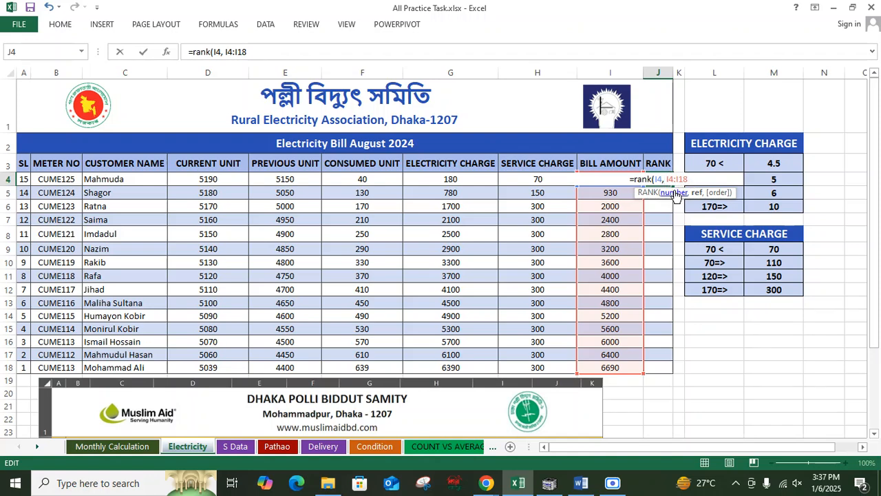
{"action": "type", "text": "$I"}
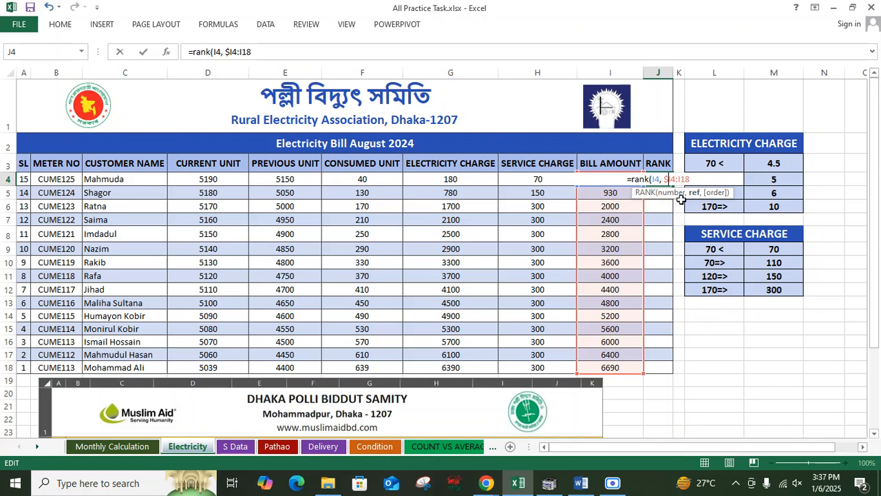
{"action": "type", "text": "$4:"}
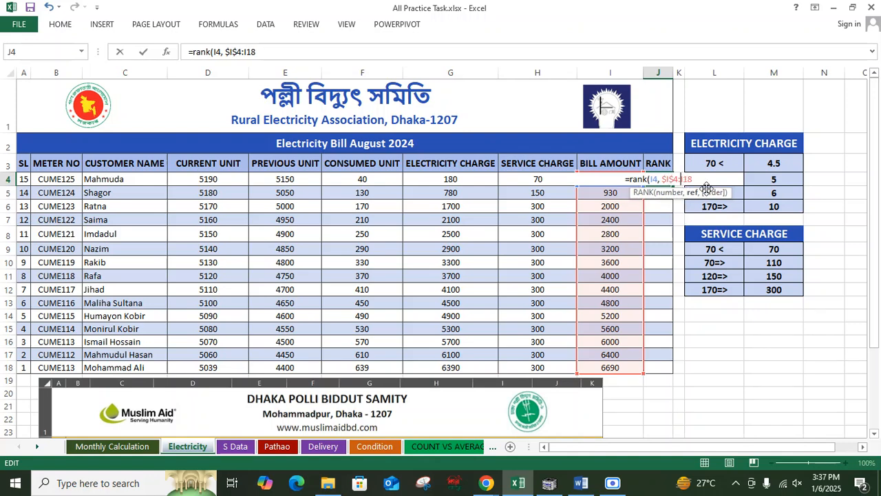
{"action": "type", "text": "$I"}
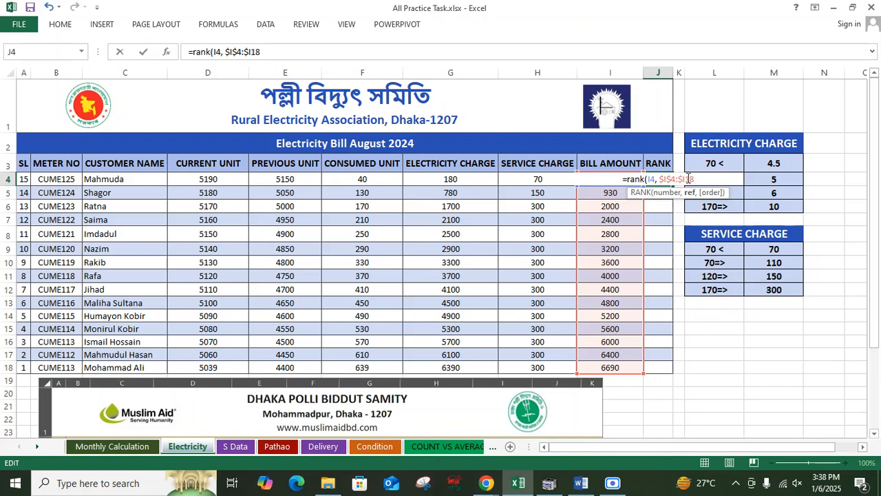
{"action": "type", "text": "$"}
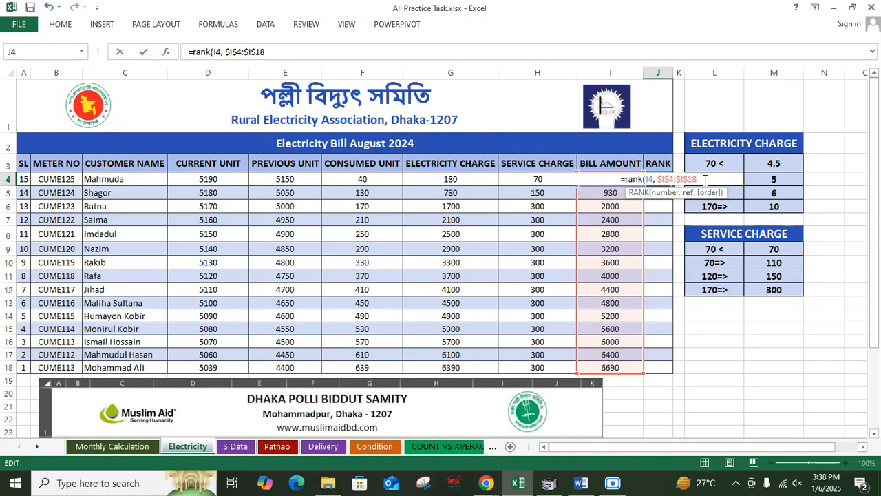
{"action": "key", "text": "BackSpace"}
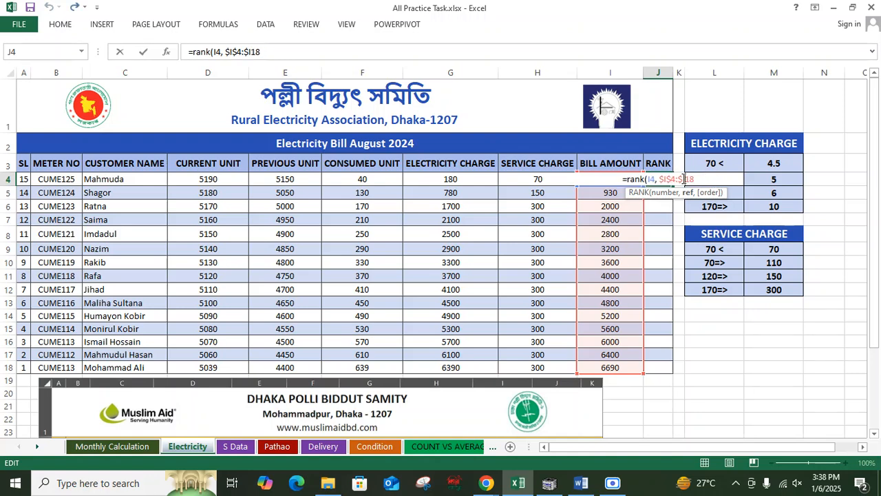
{"action": "left_click", "coordinate": [683, 179]}
{"action": "key", "text": "BackSpace"}
{"action": "left_click", "coordinate": [673, 179]}
{"action": "key", "text": "BackSpace"}
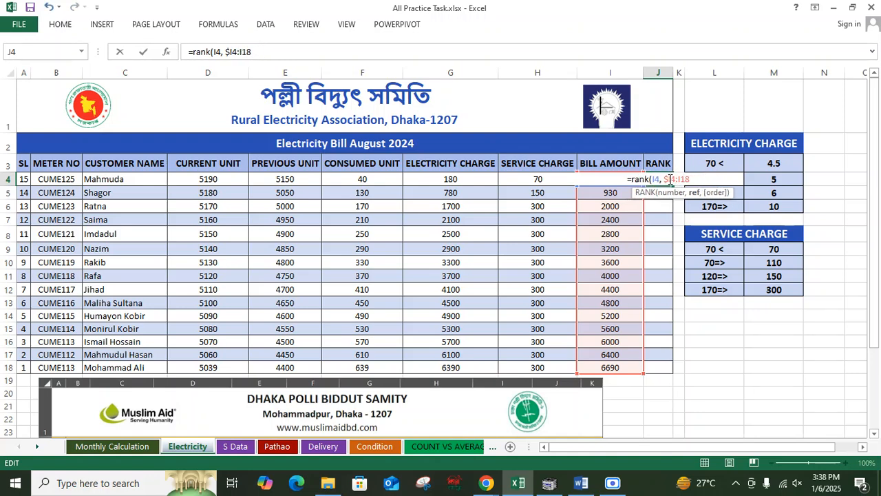
{"action": "left_click", "coordinate": [670, 179]}
{"action": "key", "text": "BackSpace"}
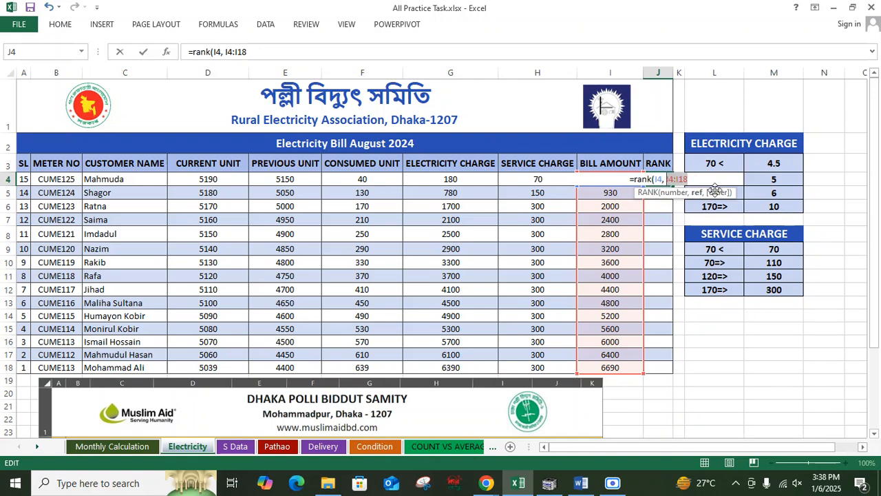
Step: Make the rank range absolute as $I$4:$I$18, add descending order 0, and confirm the formula
{"action": "key", "text": "F4"}
{"action": "left_click", "coordinate": [707, 182]}
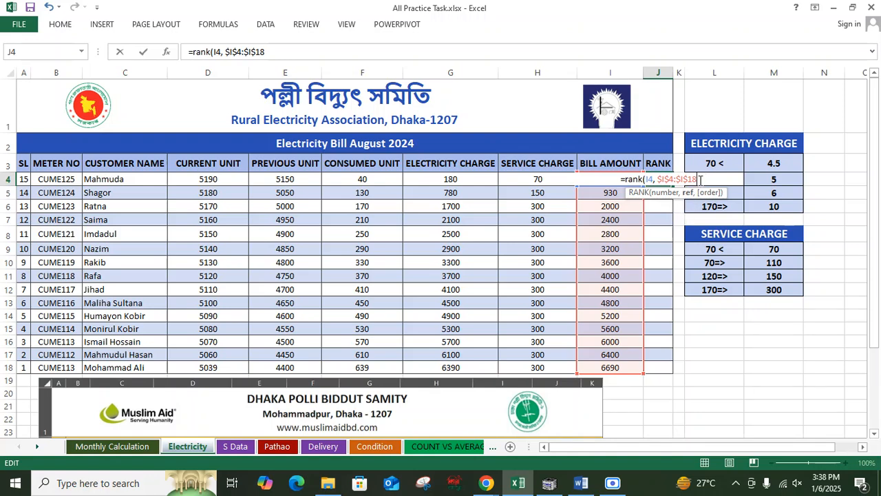
{"action": "type", "text": ","}
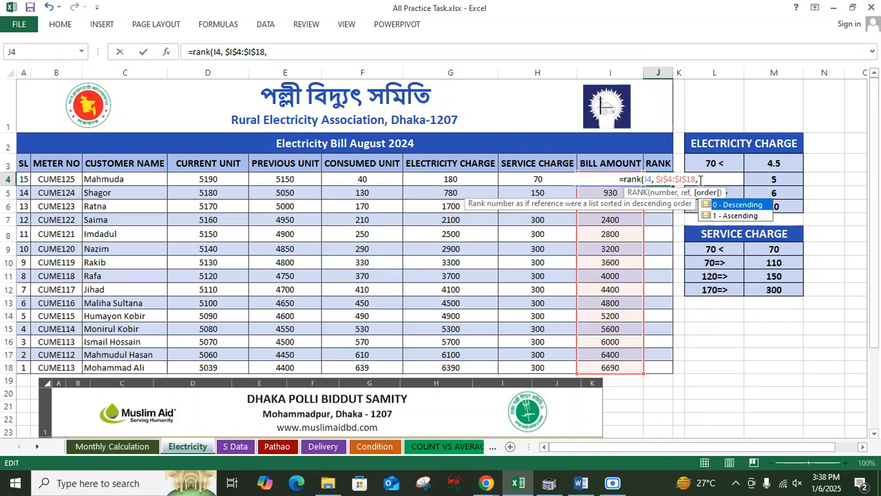
{"action": "type", "text": "0"}
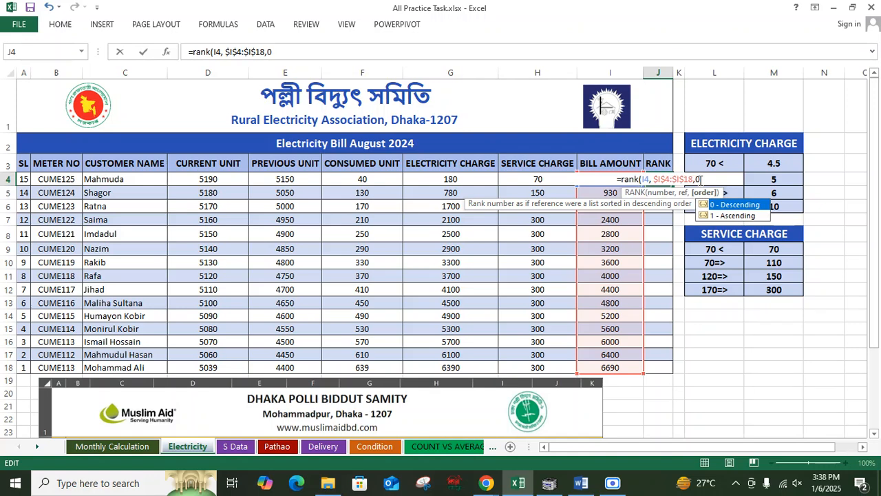
{"action": "key", "text": "Return"}
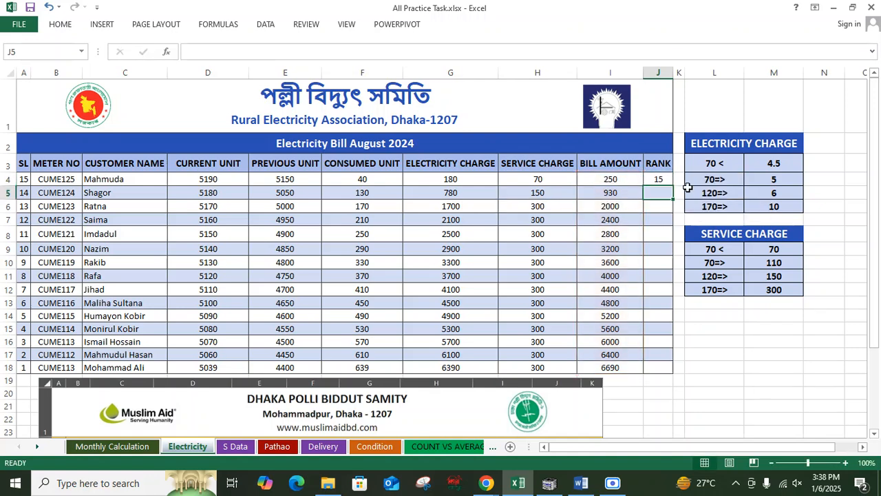
Step: Fill the rank formula from J4 down to row 18 without formatting
{"action": "left_click", "coordinate": [623, 179]}
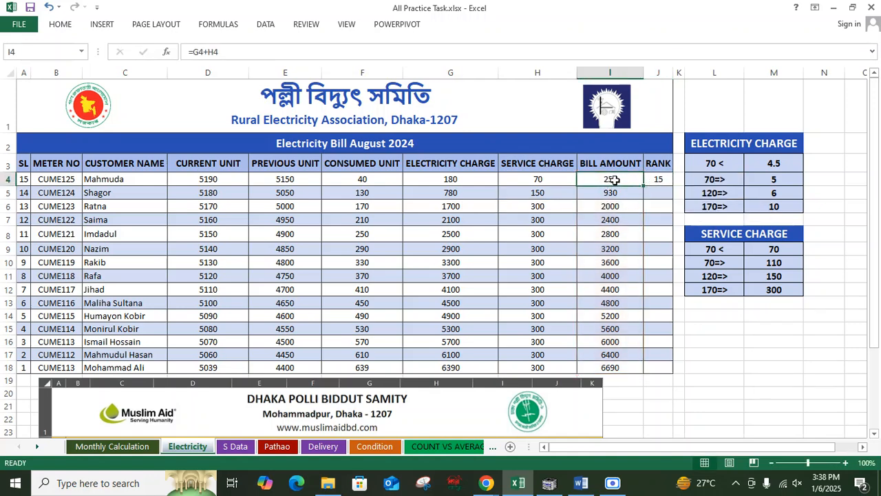
{"action": "left_click", "coordinate": [663, 180]}
{"action": "left_click_drag", "start_coordinate": [674, 184], "coordinate": [676, 374]}
{"action": "left_click", "coordinate": [681, 381]}
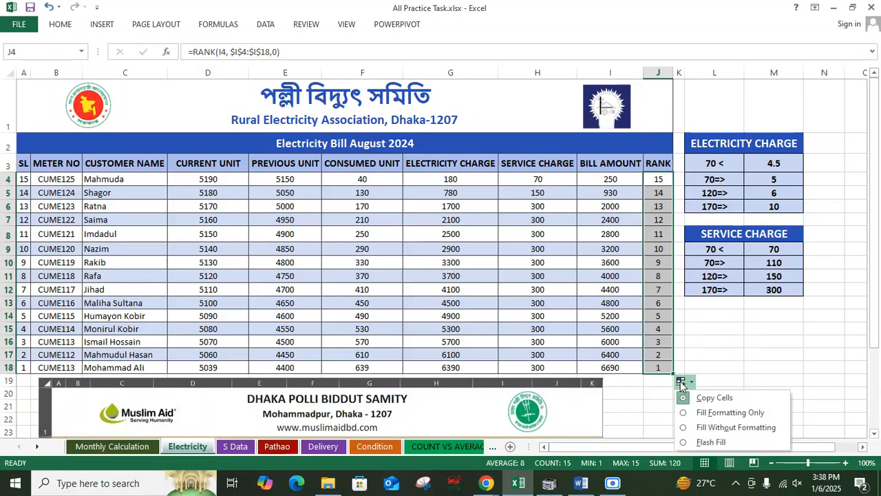
{"action": "left_click", "coordinate": [716, 424]}
{"action": "left_click", "coordinate": [714, 366]}
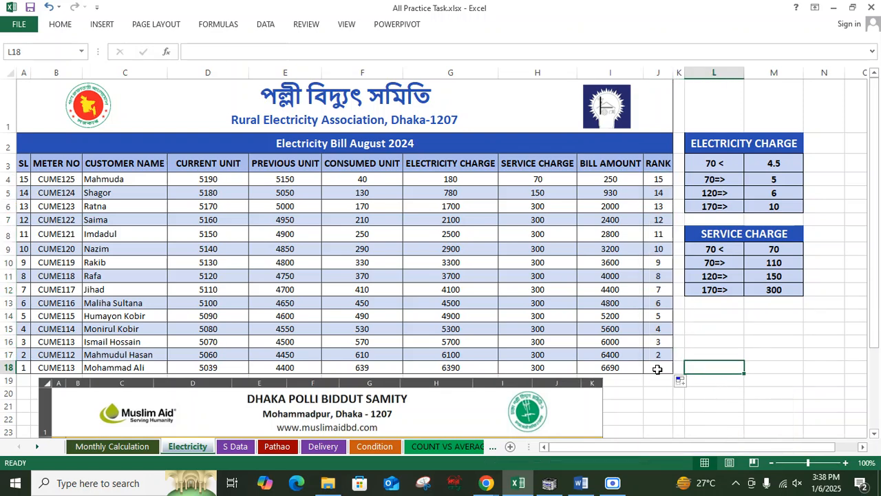
{"action": "left_click", "coordinate": [625, 367]}
{"action": "left_click", "coordinate": [696, 363]}
{"action": "left_click", "coordinate": [614, 367]}
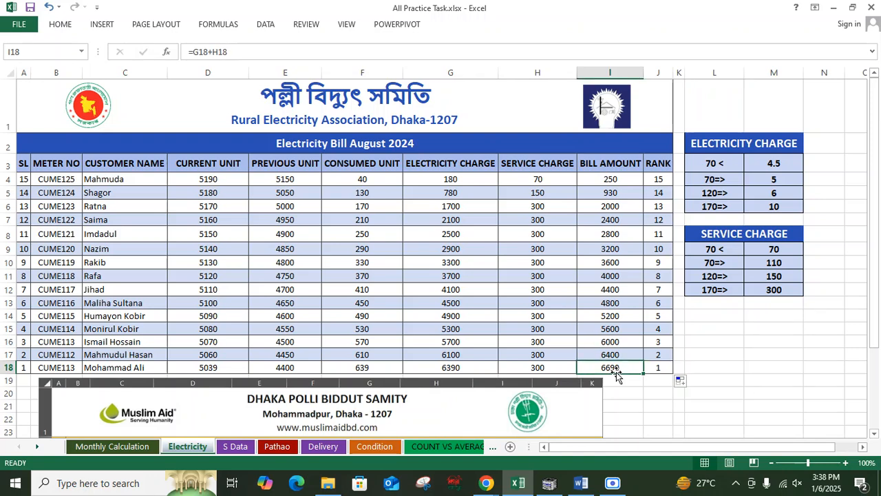
{"action": "left_click", "coordinate": [658, 180]}
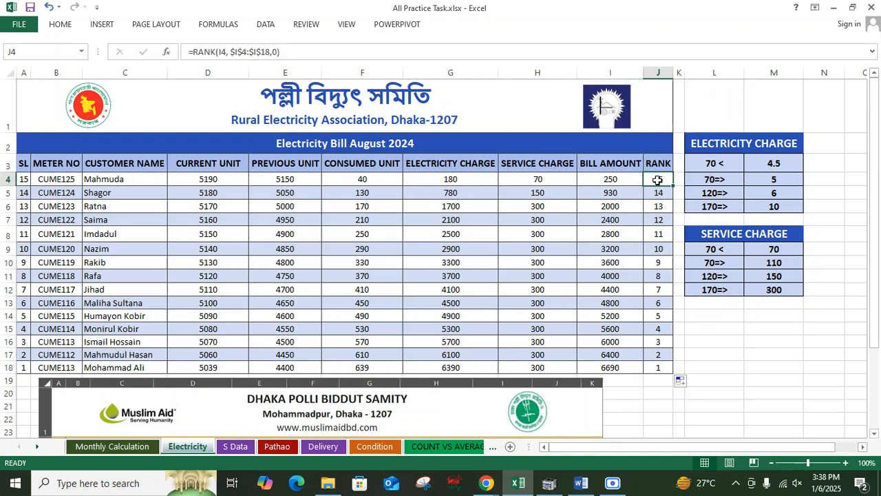
Step: Change Rafa's previous unit in E11 to 5050 to test the formulas
{"action": "left_click", "coordinate": [292, 282]}
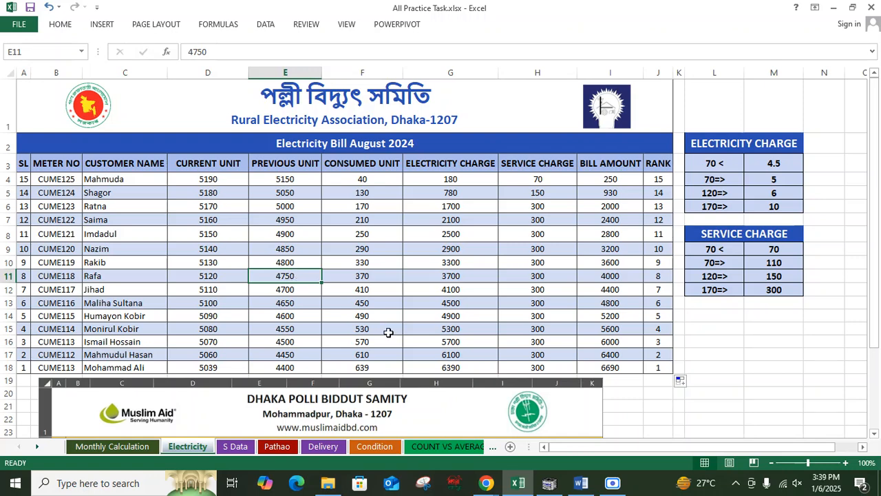
{"action": "type", "text": "51"}
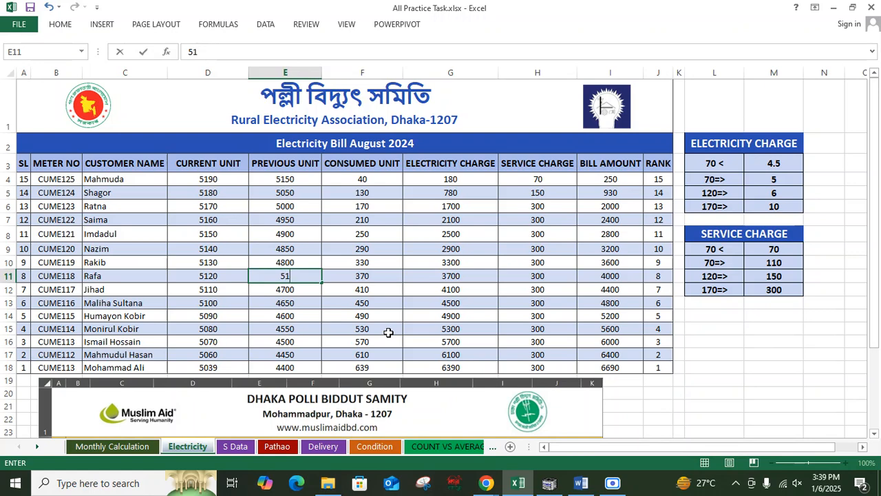
{"action": "key", "text": "Return"}
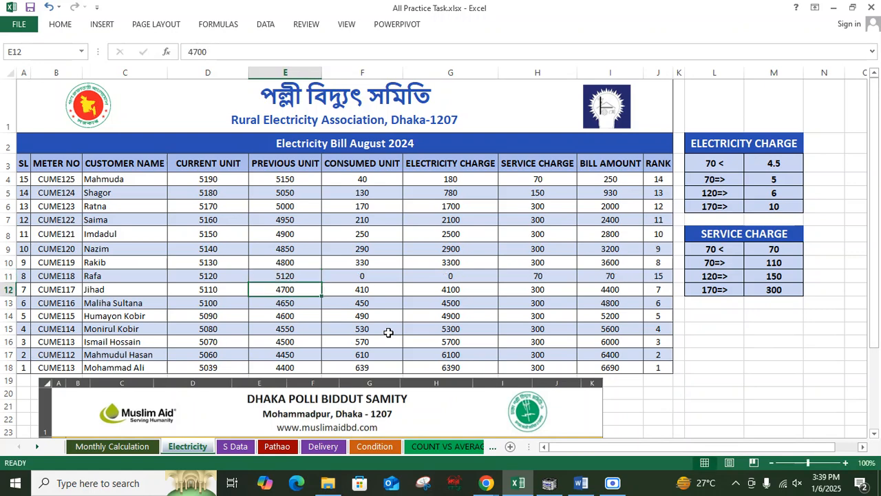
{"action": "left_click", "coordinate": [294, 279]}
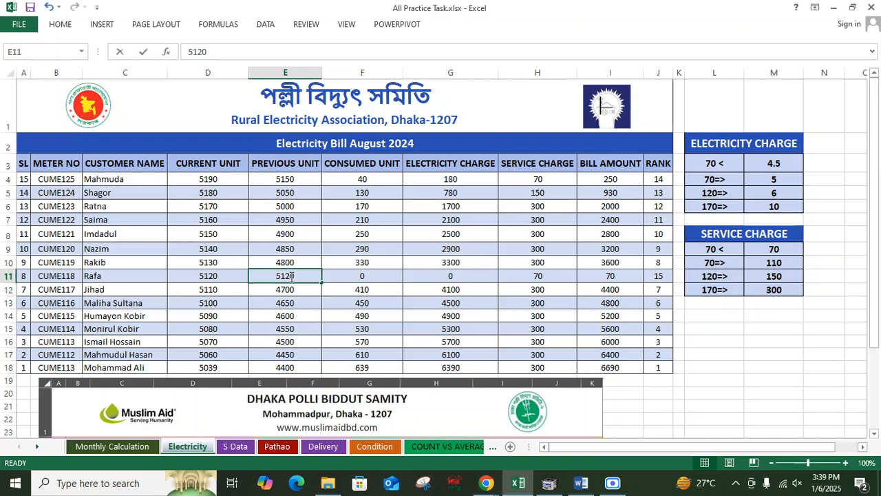
{"action": "double_click", "coordinate": [291, 277]}
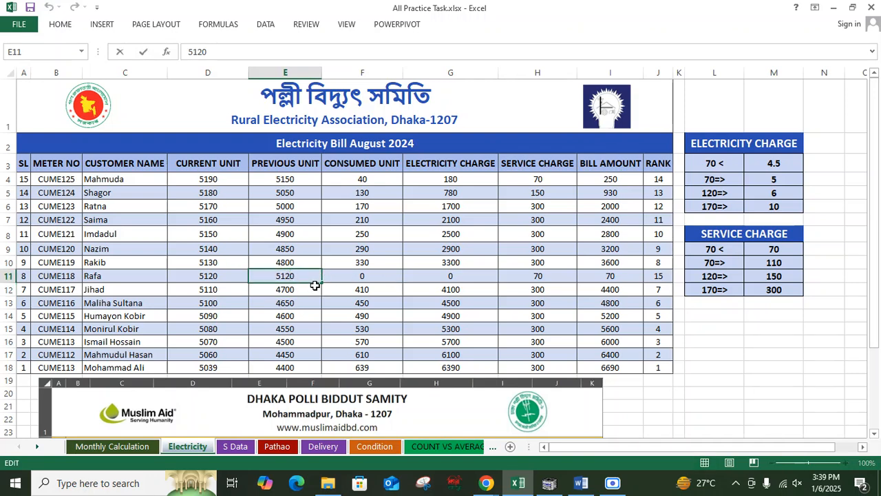
{"action": "key", "text": "BackSpace"}
{"action": "key", "text": "BackSpace"}
{"action": "type", "text": "050"}
{"action": "key", "text": "Return"}
Step: Inspect the recalculated consumed unit and rank formulas in Rafa's row
{"action": "left_click", "coordinate": [371, 273]}
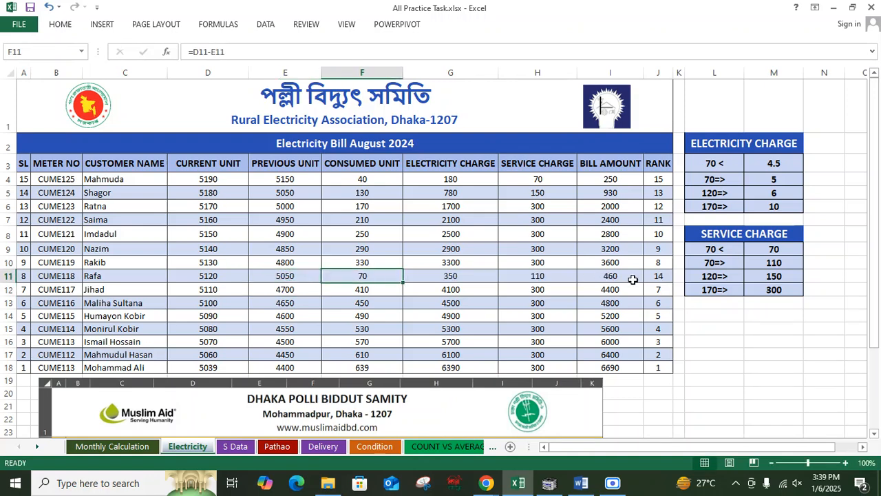
{"action": "left_click", "coordinate": [655, 277]}
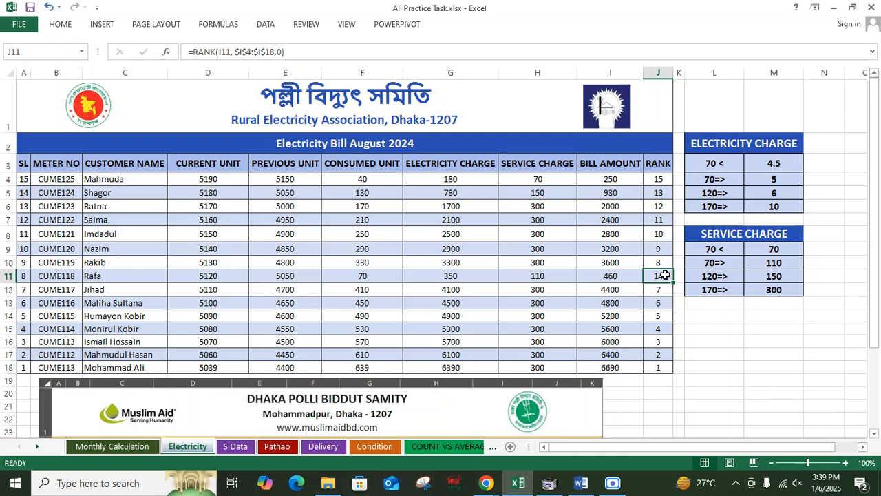
{"action": "left_click", "coordinate": [715, 327]}
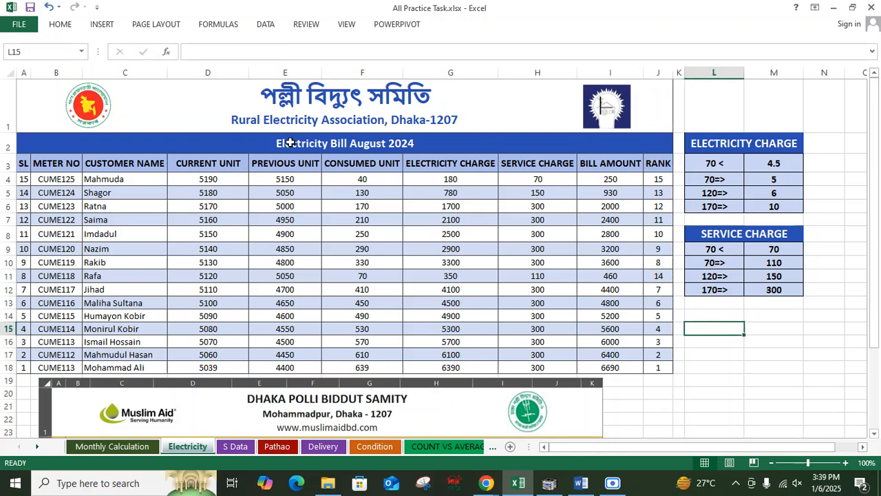
Step: Turn on filtering for the table's header row A3:J3
{"action": "left_click_drag", "start_coordinate": [25, 163], "coordinate": [667, 169]}
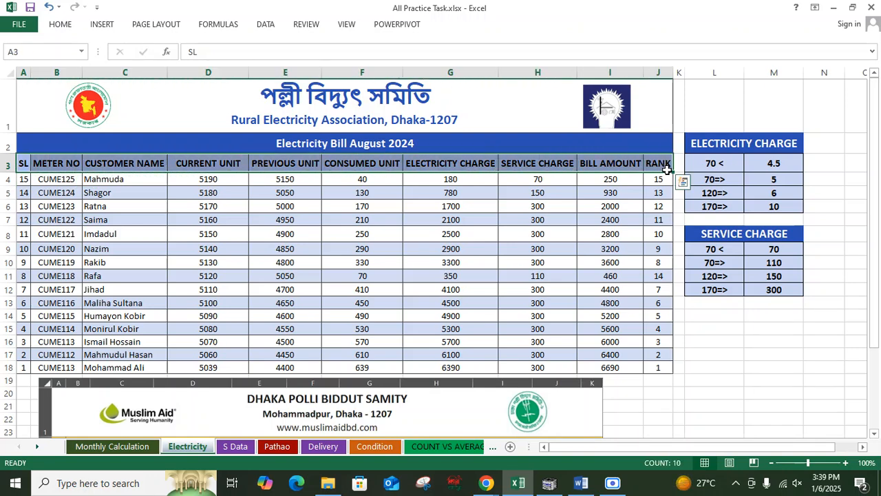
{"action": "left_click", "coordinate": [269, 26]}
{"action": "left_click", "coordinate": [340, 59]}
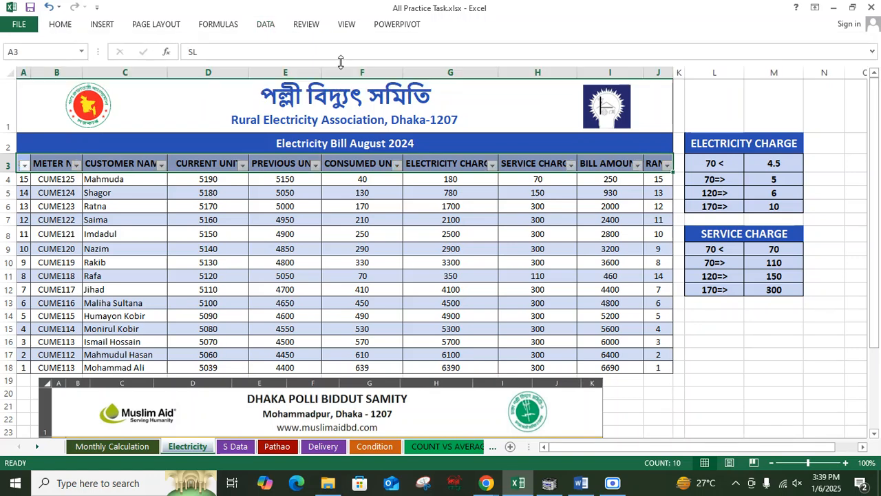
Step: Sort the bill table by RANK from smallest to largest and check the sorted rows and rank formula
{"action": "left_click", "coordinate": [667, 168]}
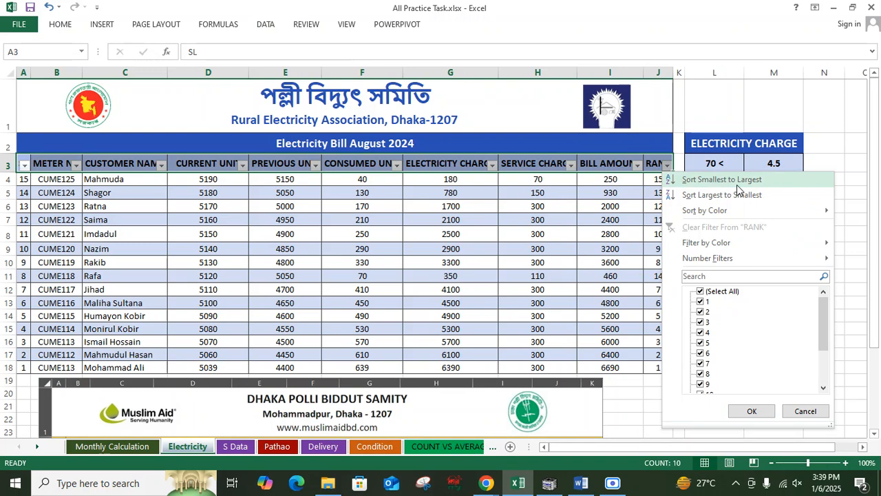
{"action": "left_click", "coordinate": [667, 168]}
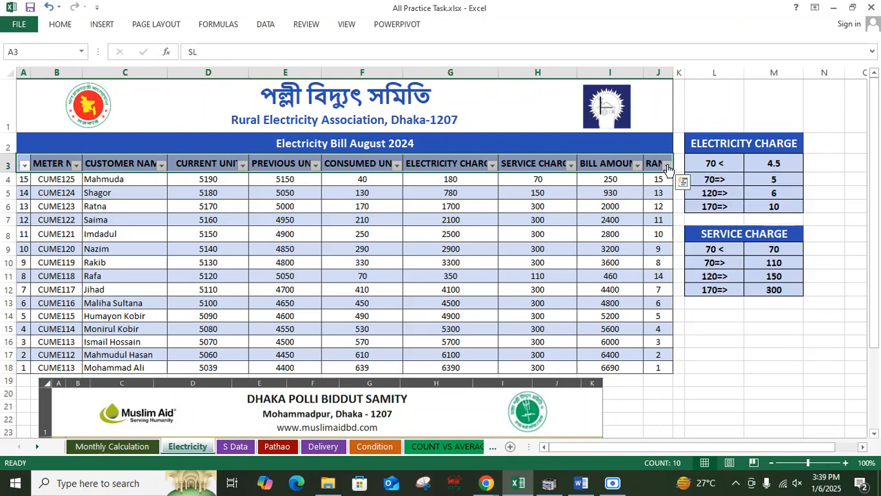
{"action": "left_click", "coordinate": [661, 209]}
{"action": "left_click", "coordinate": [658, 163]}
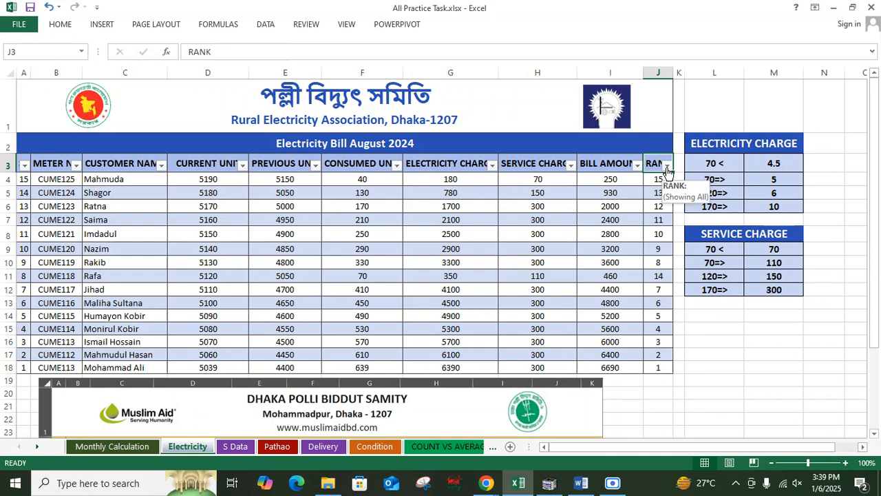
{"action": "left_click", "coordinate": [667, 166]}
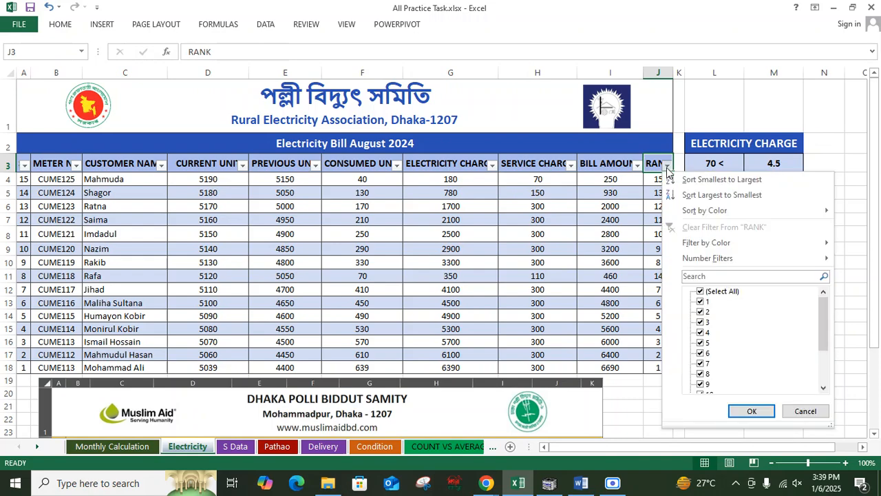
{"action": "left_click", "coordinate": [722, 180]}
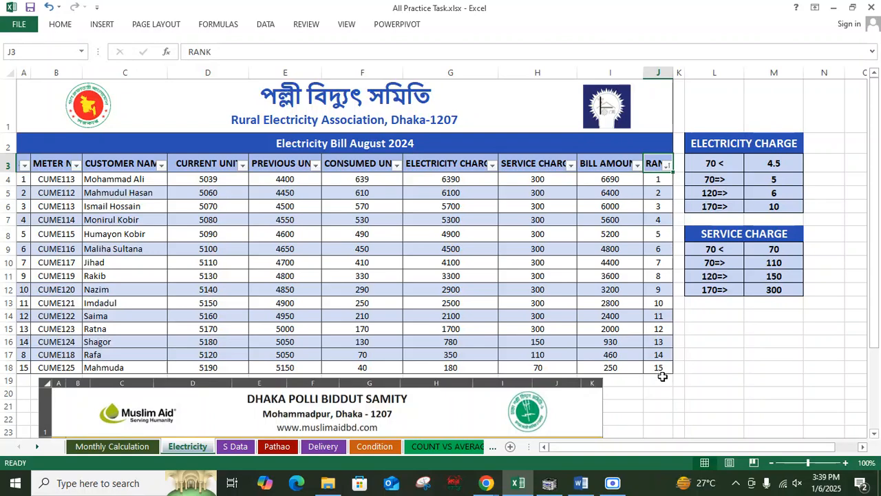
{"action": "left_click", "coordinate": [127, 180]}
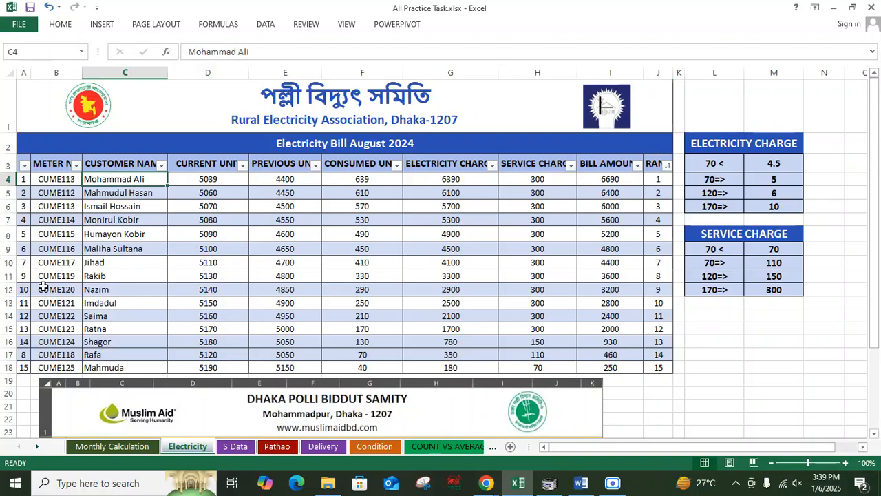
{"action": "left_click", "coordinate": [296, 180]}
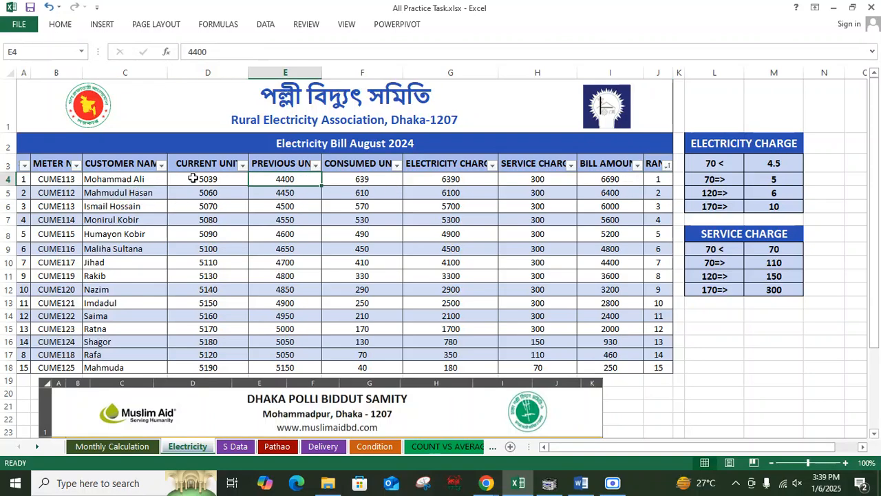
{"action": "left_click", "coordinate": [129, 181]}
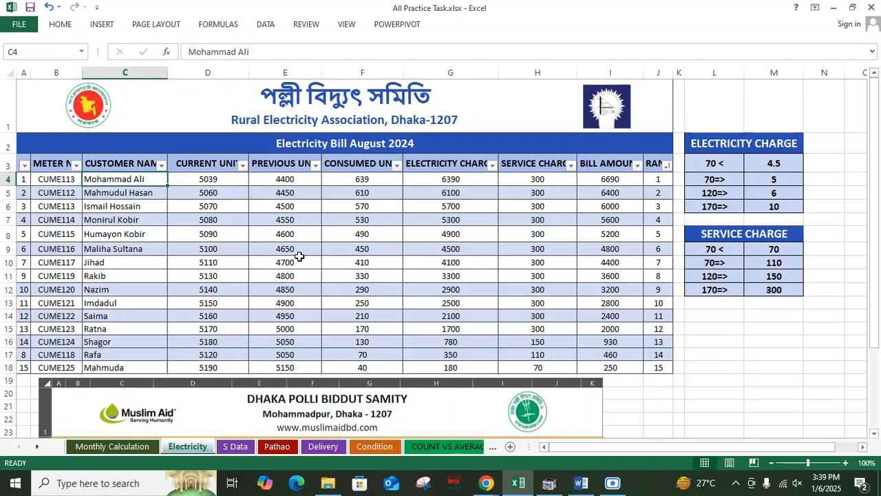
{"action": "left_click", "coordinate": [663, 276]}
{"action": "left_click", "coordinate": [657, 353]}
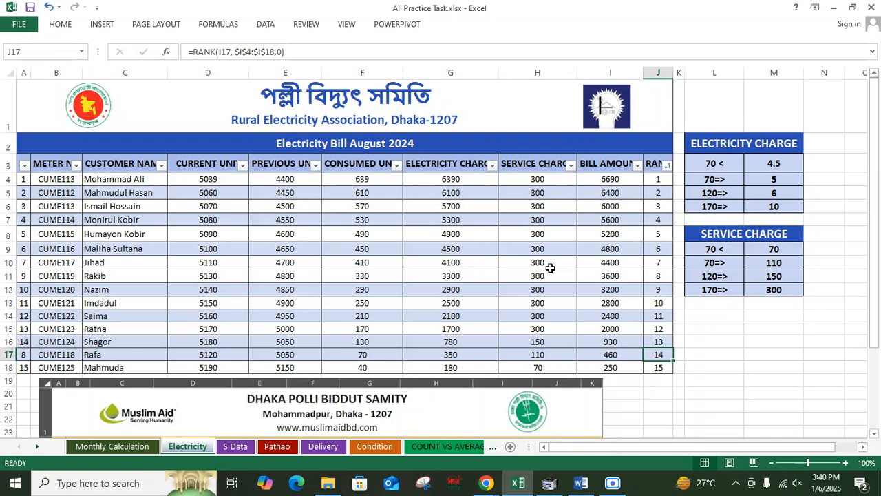
{"action": "left_click_drag", "start_coordinate": [728, 315], "coordinate": [452, 317]}
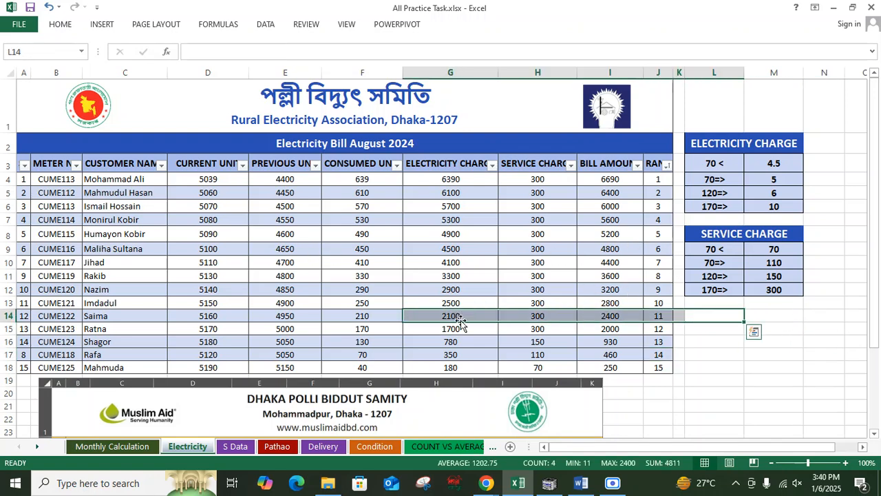